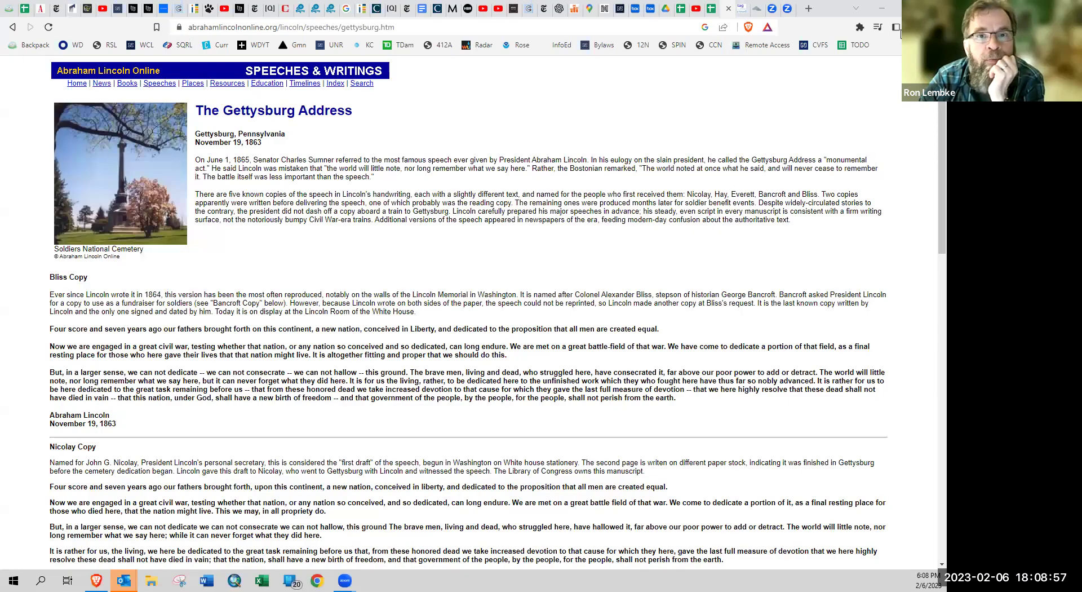
{"action": "left_click", "coordinate": [741, 8]}
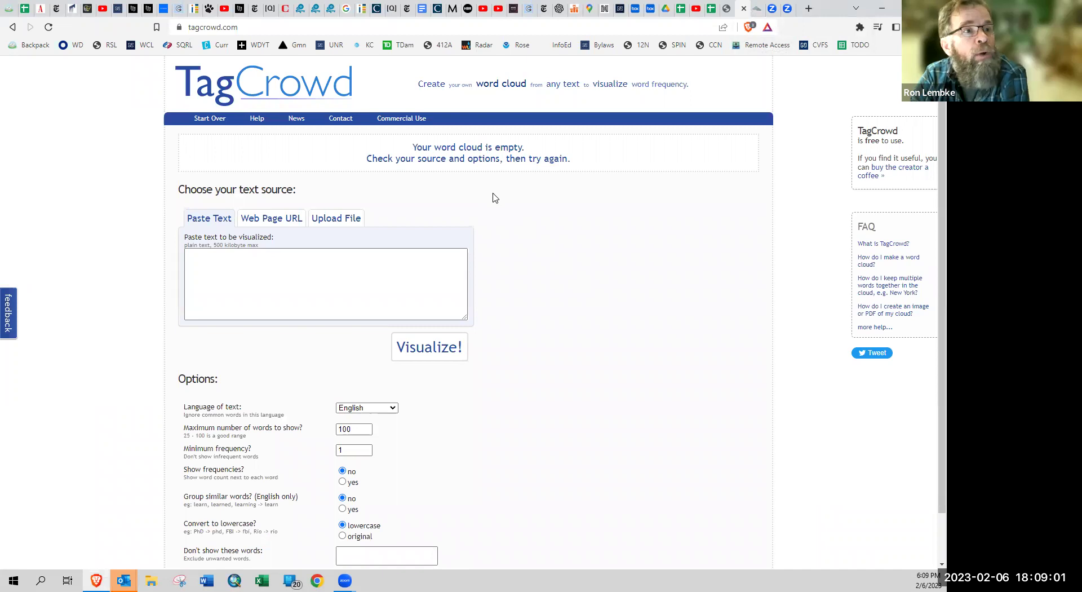
{"action": "left_click", "coordinate": [249, 268]}
{"action": "left_click", "coordinate": [244, 266]}
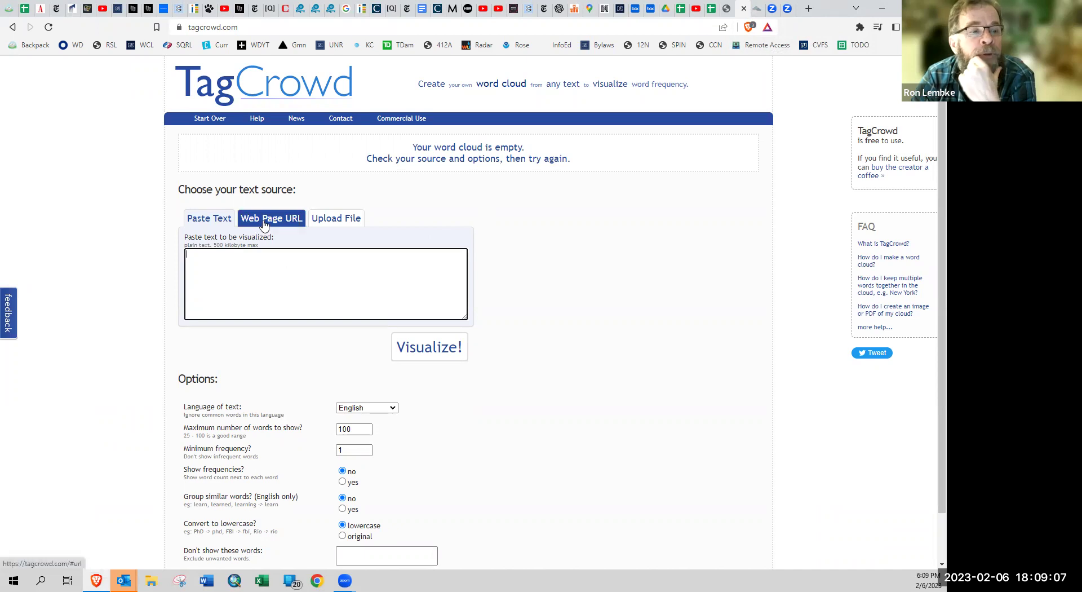
{"action": "left_click", "coordinate": [756, 9]}
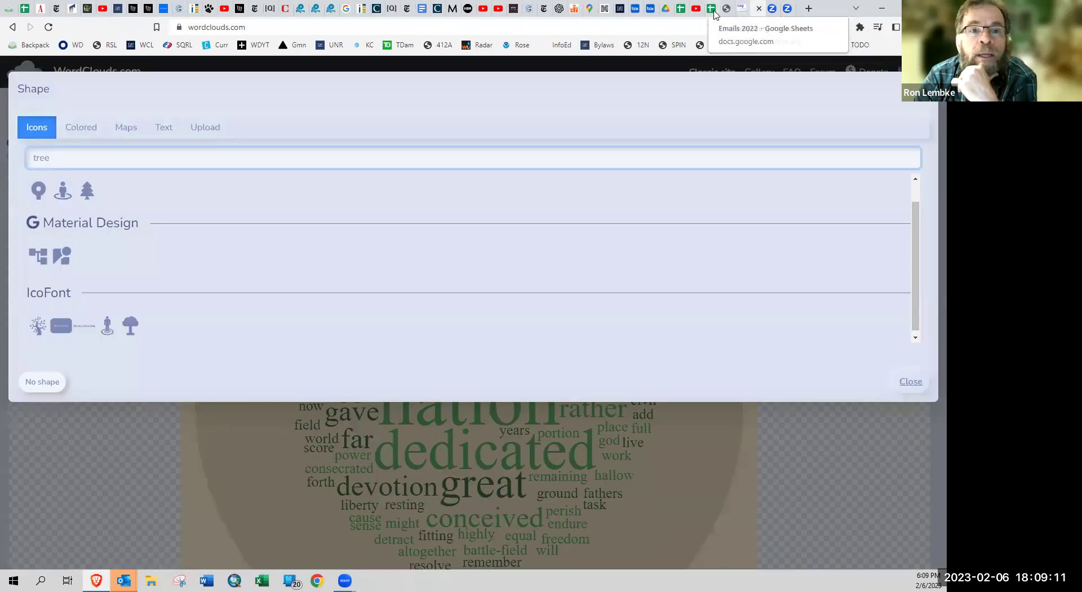
Copy the full Bliss Copy speech text, from "Four score" to "perish from the earth", on the Gettysburg Address page.
{"action": "left_click", "coordinate": [726, 9]}
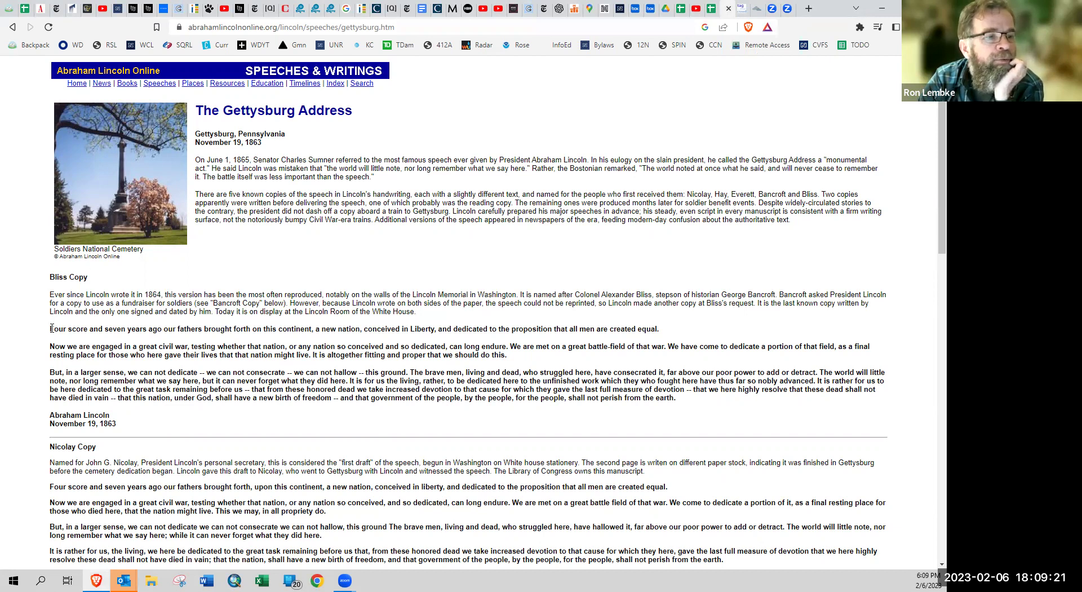
{"action": "left_click_drag", "start_coordinate": [52, 328], "coordinate": [698, 400]}
{"action": "key", "text": "ctrl+c"}
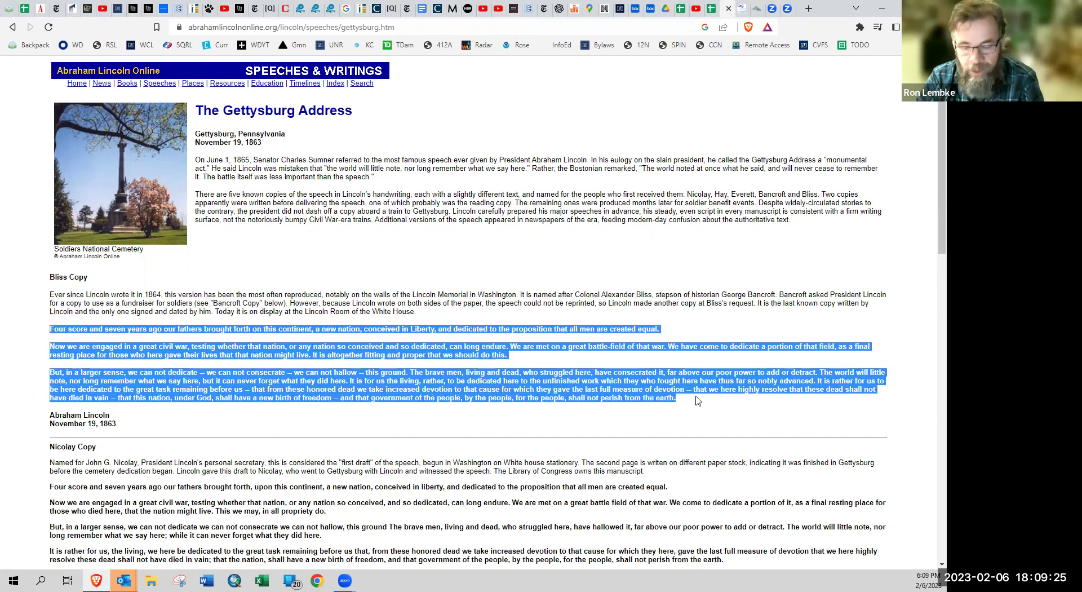
Paste the copied speech into TagCrowd as the text source and generate its word cloud.
{"action": "left_click", "coordinate": [742, 8]}
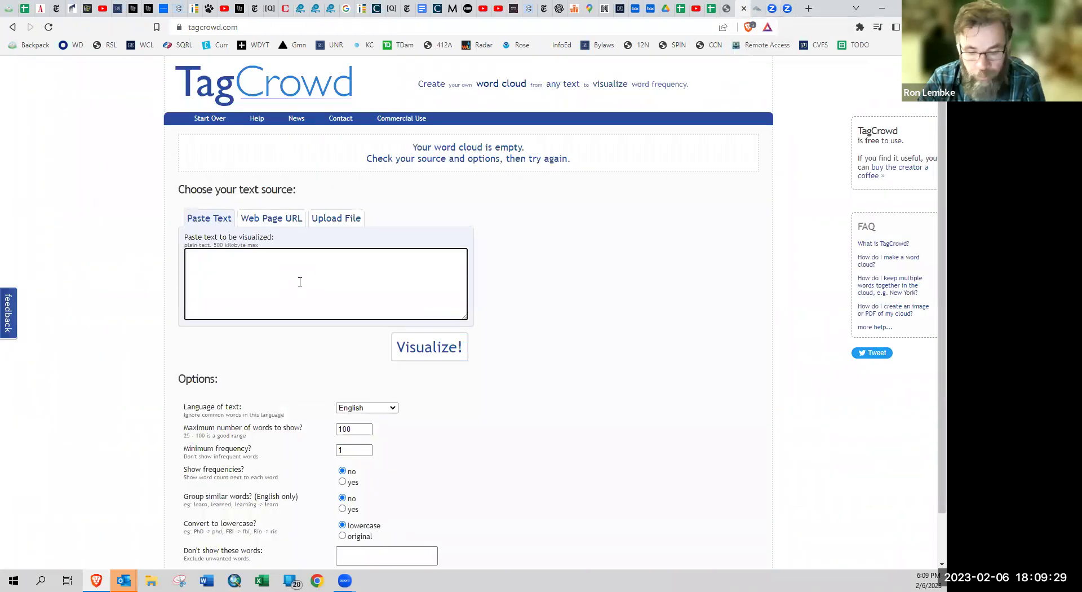
{"action": "key", "text": "ctrl+v"}
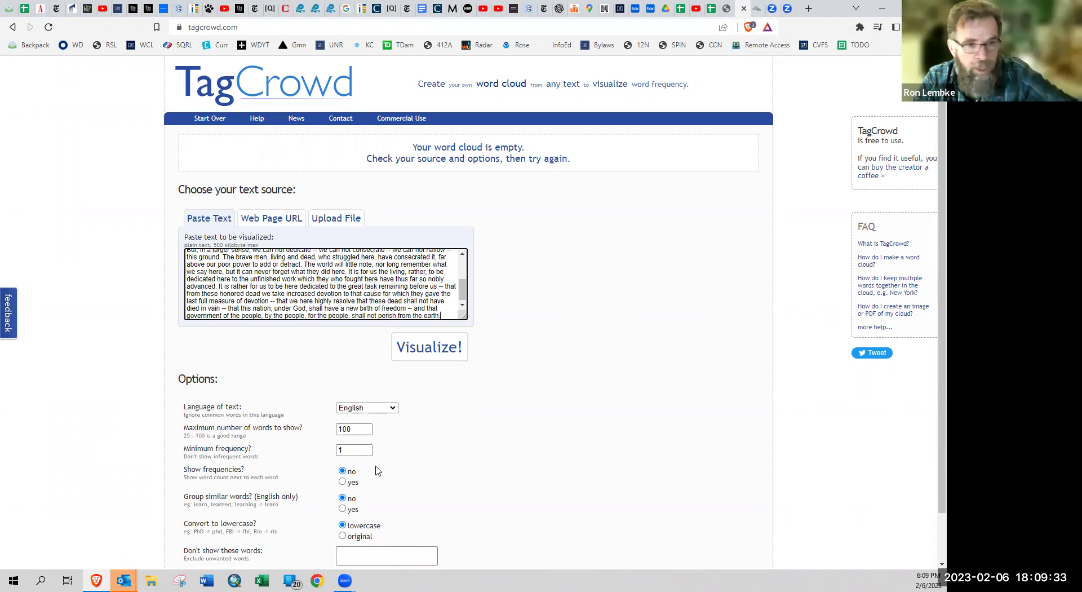
{"action": "left_click", "coordinate": [412, 352]}
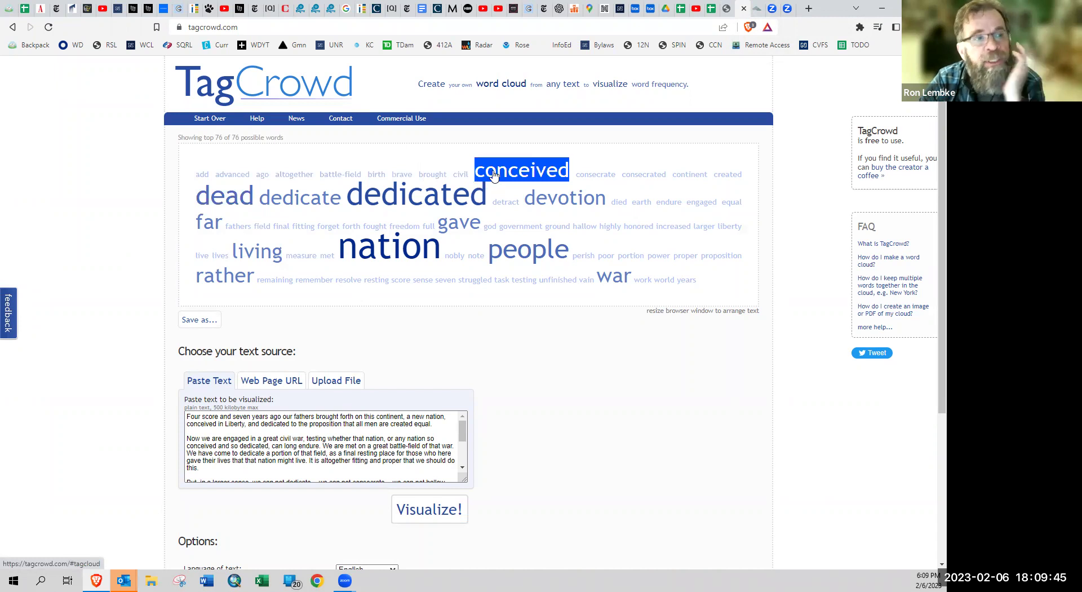
Enlarge the source text box and look over the generated word cloud and the visualization options.
{"action": "scroll", "coordinate": [135, 427], "scroll_direction": "down", "scroll_amount": 1}
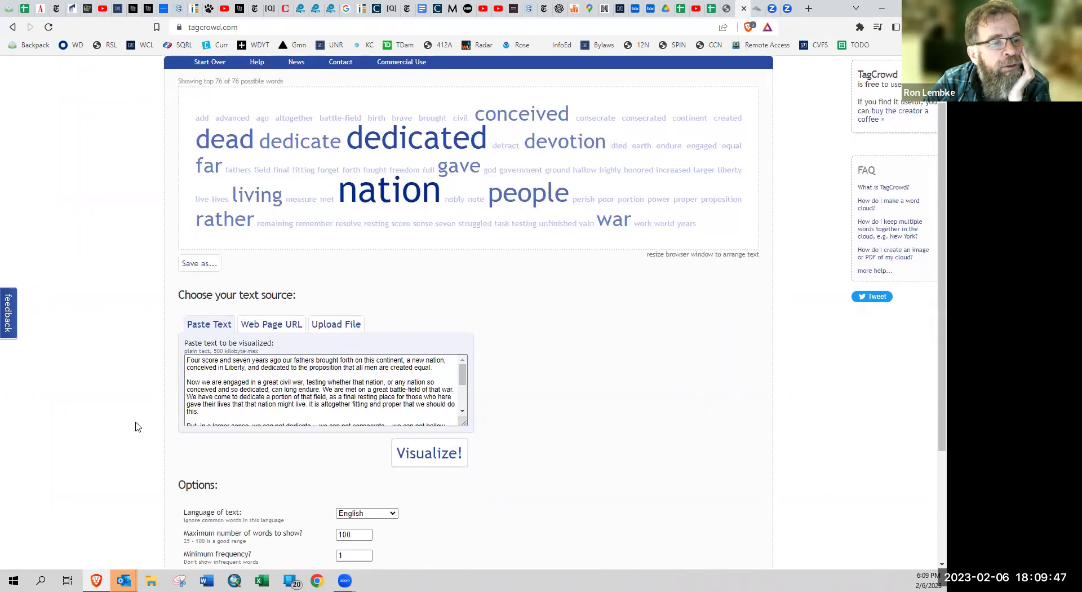
{"action": "left_click_drag", "start_coordinate": [464, 422], "coordinate": [512, 483]}
{"action": "scroll", "coordinate": [518, 485], "scroll_direction": "down", "scroll_amount": 3}
{"action": "scroll", "coordinate": [519, 486], "scroll_direction": "down", "scroll_amount": 1}
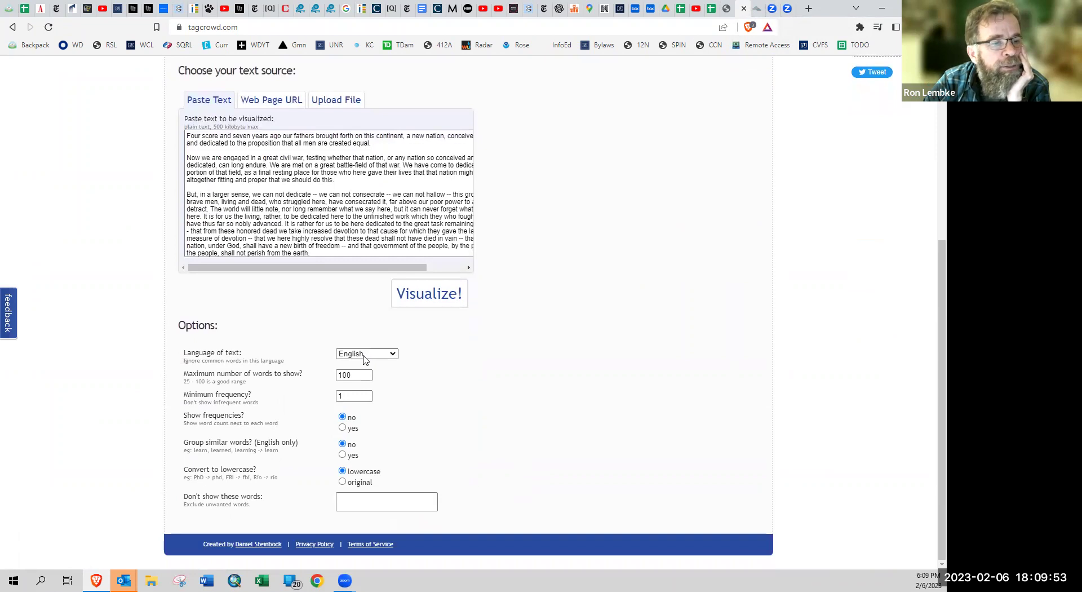
{"action": "scroll", "coordinate": [422, 386], "scroll_direction": "up", "scroll_amount": 5}
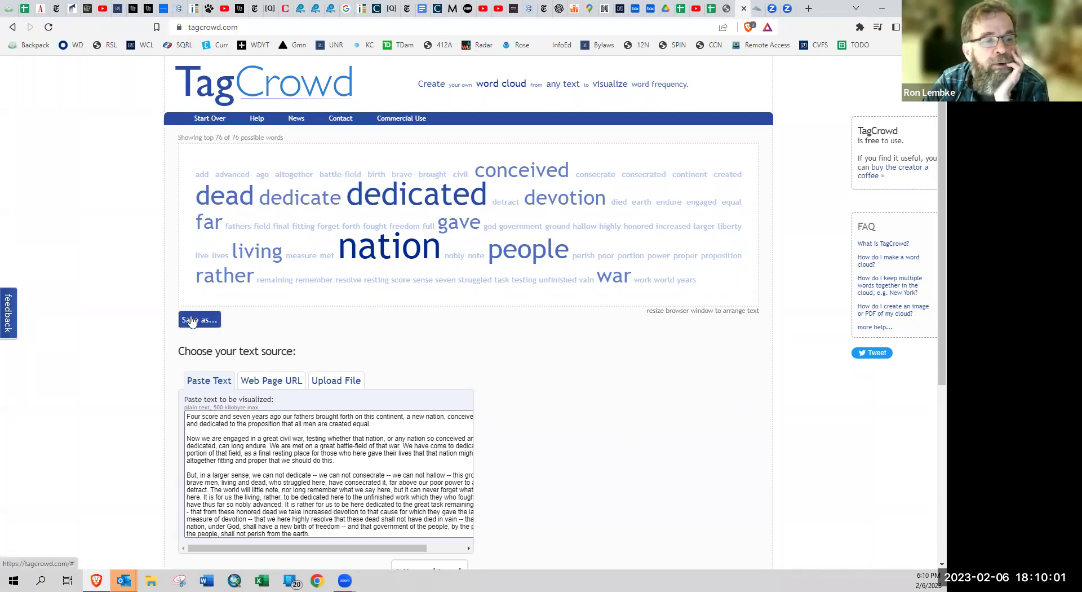
{"action": "scroll", "coordinate": [622, 460], "scroll_direction": "down", "scroll_amount": 4}
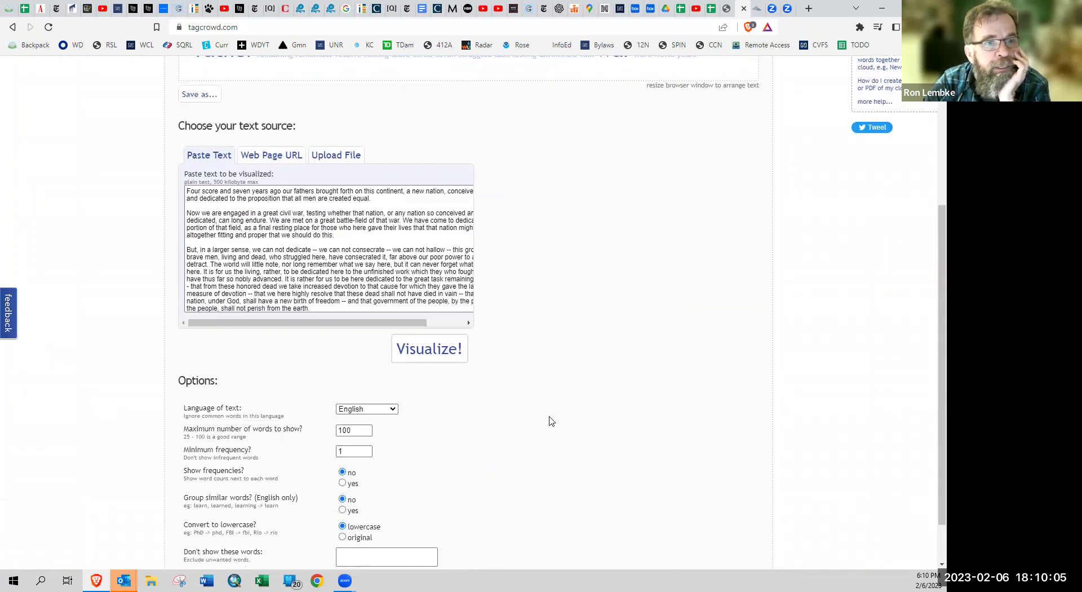
{"action": "scroll", "coordinate": [551, 421], "scroll_direction": "up", "scroll_amount": 4}
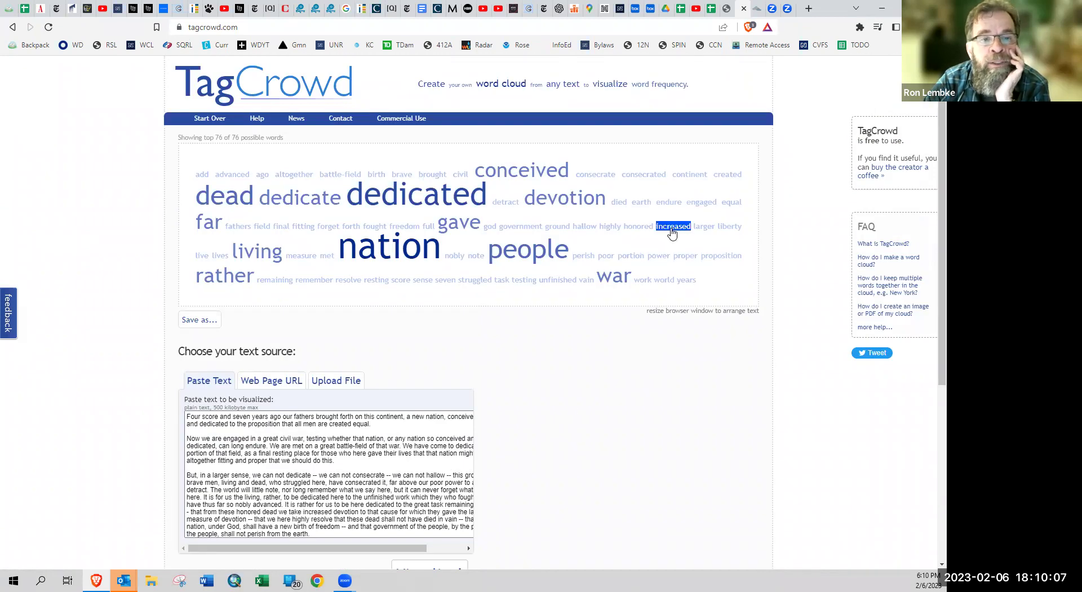
{"action": "scroll", "coordinate": [643, 436], "scroll_direction": "down", "scroll_amount": 2}
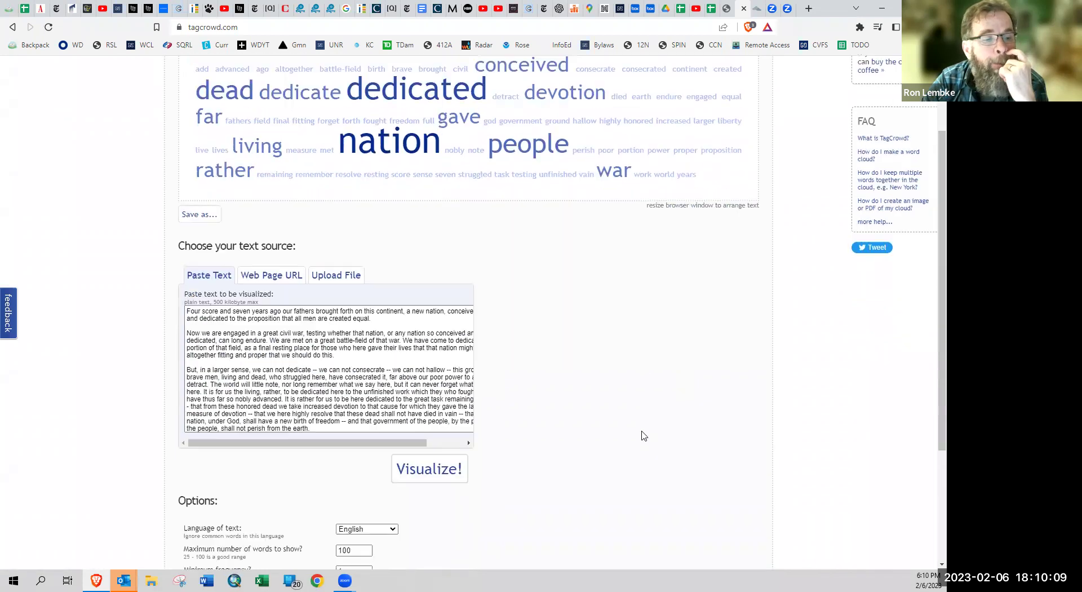
Set the minimum word frequency to 2 and regenerate the word cloud.
{"action": "scroll", "coordinate": [644, 435], "scroll_direction": "down", "scroll_amount": 3}
{"action": "left_click_drag", "start_coordinate": [348, 397], "coordinate": [330, 402]}
{"action": "key", "text": "Return"}
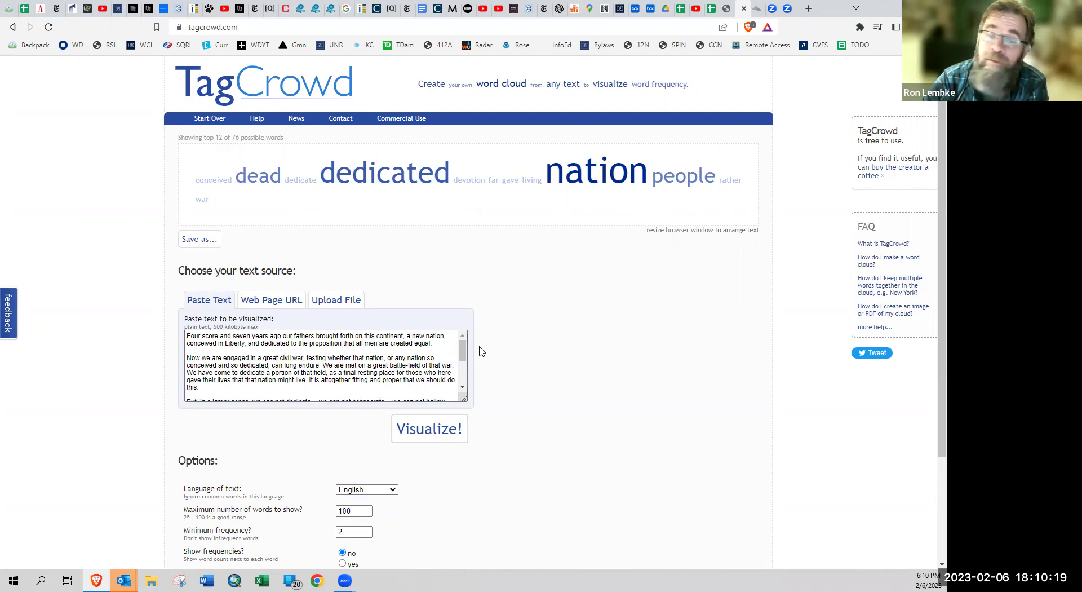
Set the minimum word frequency back to 1 and regenerate the word cloud.
{"action": "scroll", "coordinate": [533, 462], "scroll_direction": "down", "scroll_amount": 2}
{"action": "scroll", "coordinate": [533, 462], "scroll_direction": "up", "scroll_amount": 2}
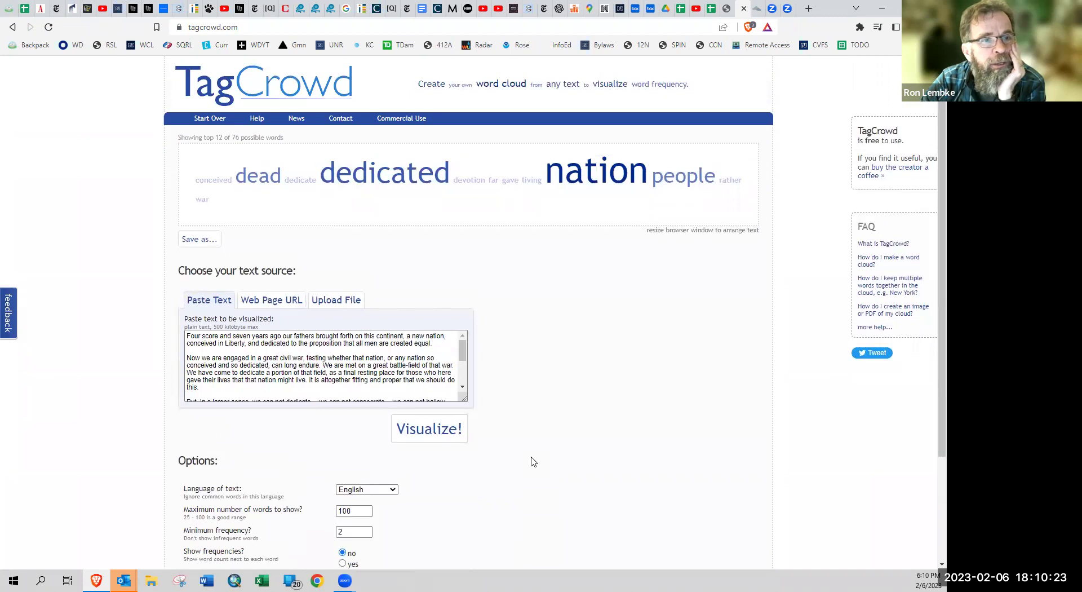
{"action": "scroll", "coordinate": [533, 462], "scroll_direction": "down", "scroll_amount": 2}
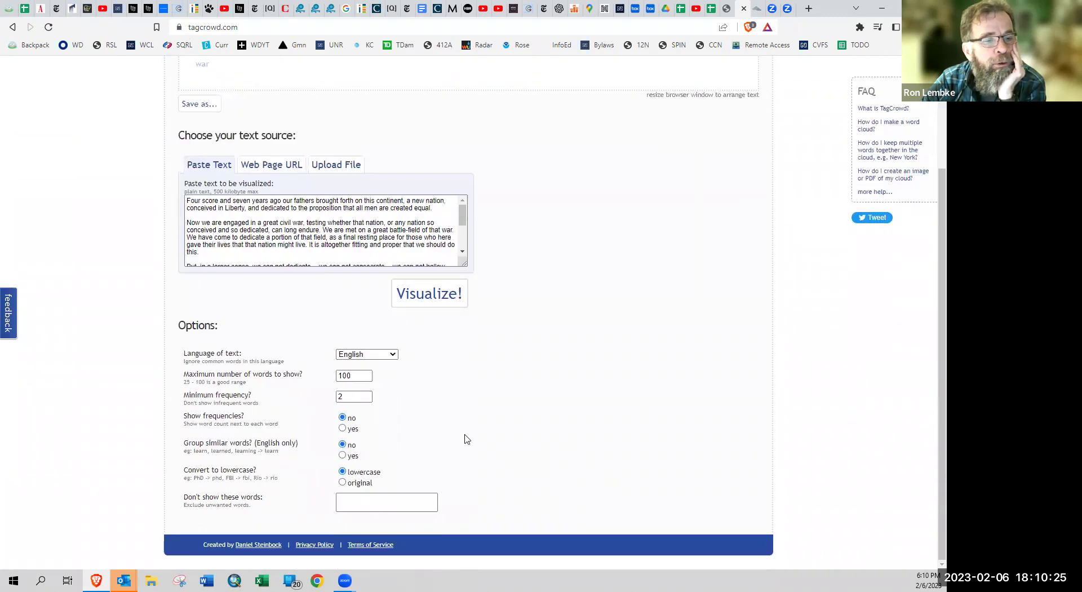
{"action": "double_click", "coordinate": [361, 397]}
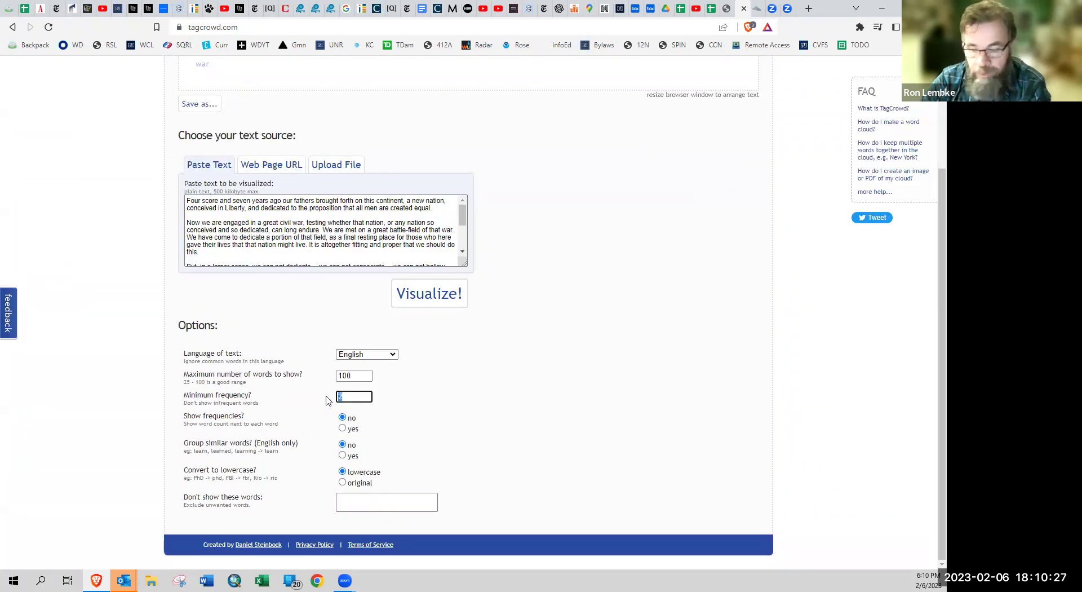
{"action": "type", "text": "1"}
{"action": "key", "text": "Return"}
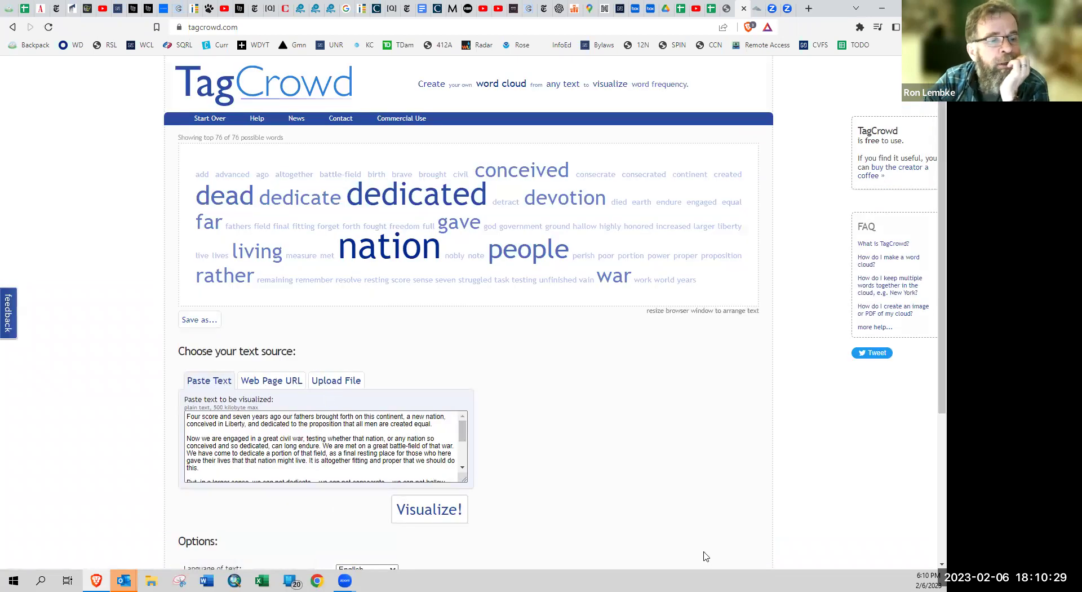
Turn on the display of word frequencies and regenerate the word cloud.
{"action": "scroll", "coordinate": [706, 556], "scroll_direction": "down", "scroll_amount": 3}
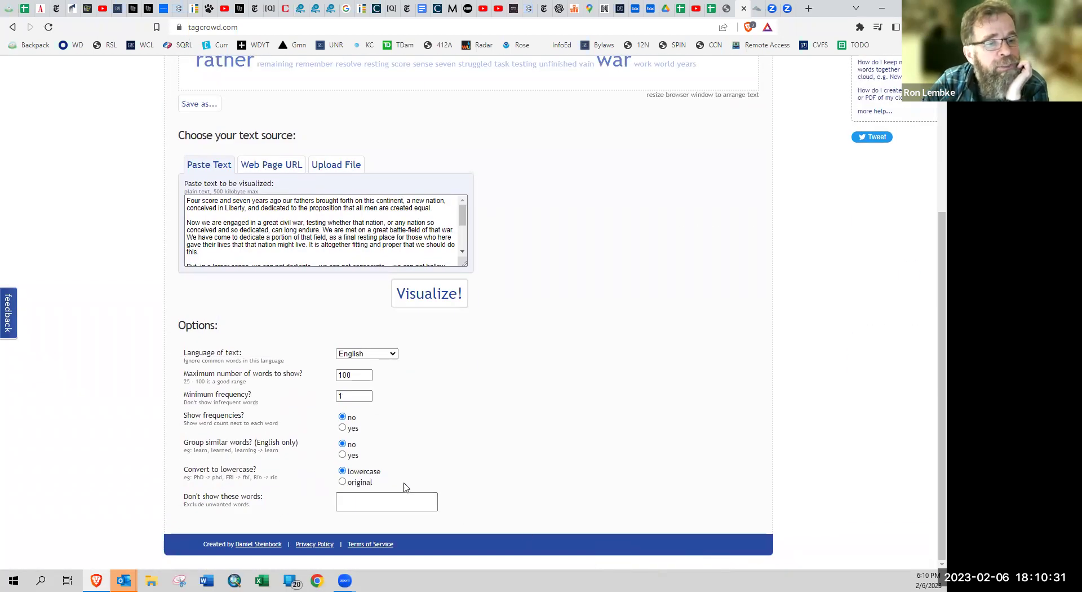
{"action": "left_click", "coordinate": [342, 428]}
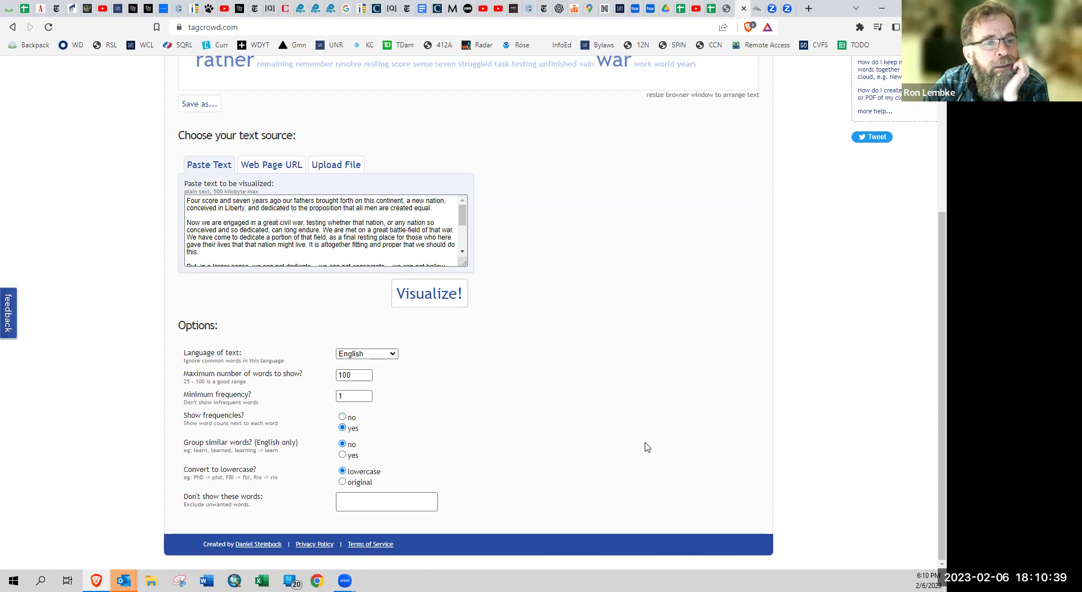
{"action": "left_click", "coordinate": [438, 299]}
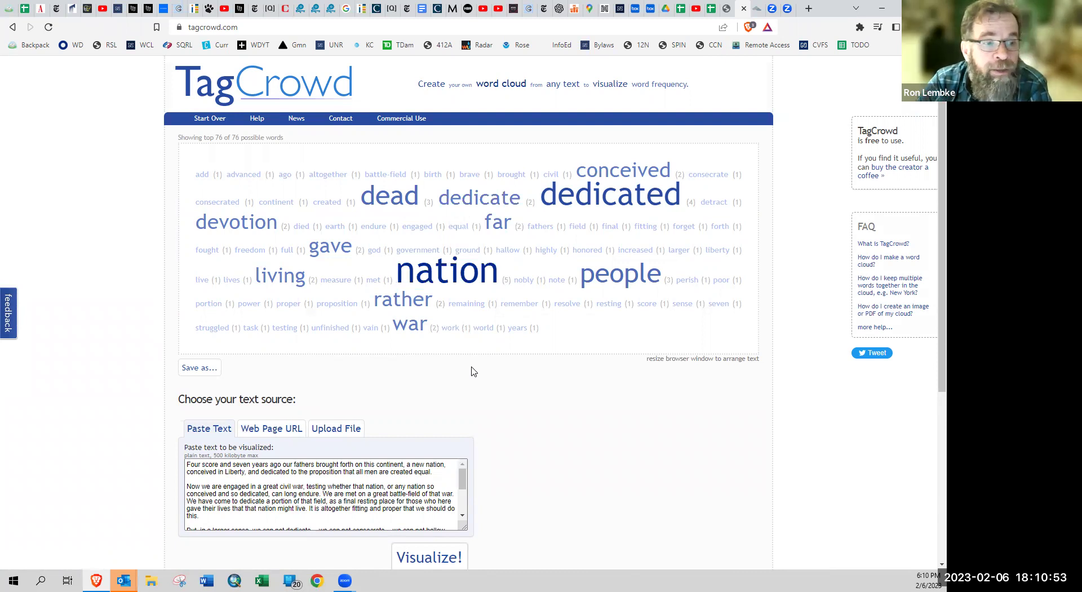
Examine the word counts in the cloud and the option for excluding unwanted words.
{"action": "scroll", "coordinate": [570, 451], "scroll_direction": "down", "scroll_amount": 1}
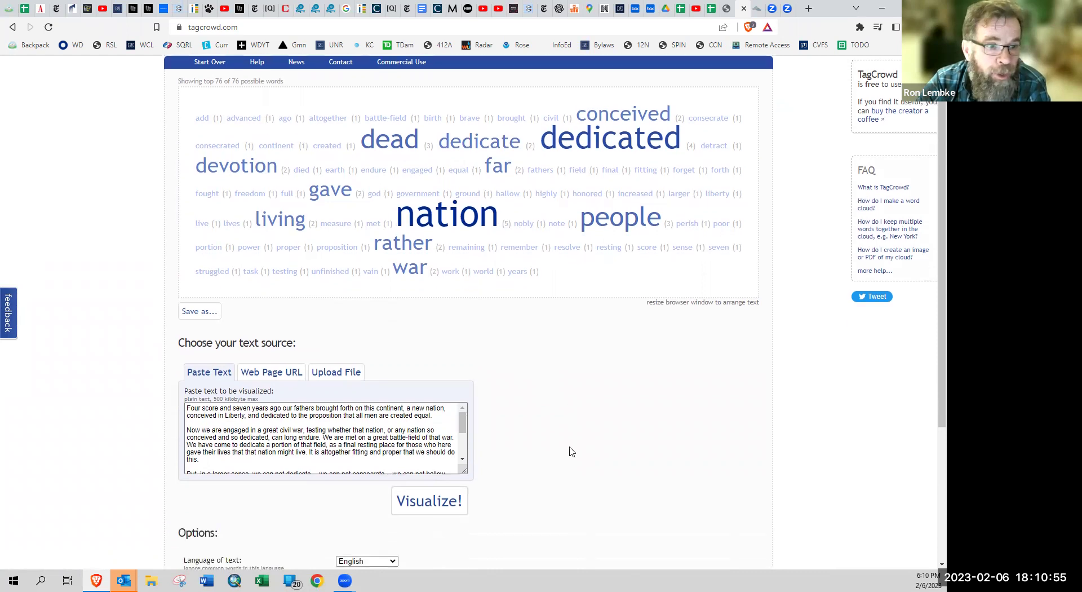
{"action": "scroll", "coordinate": [569, 451], "scroll_direction": "down", "scroll_amount": 3}
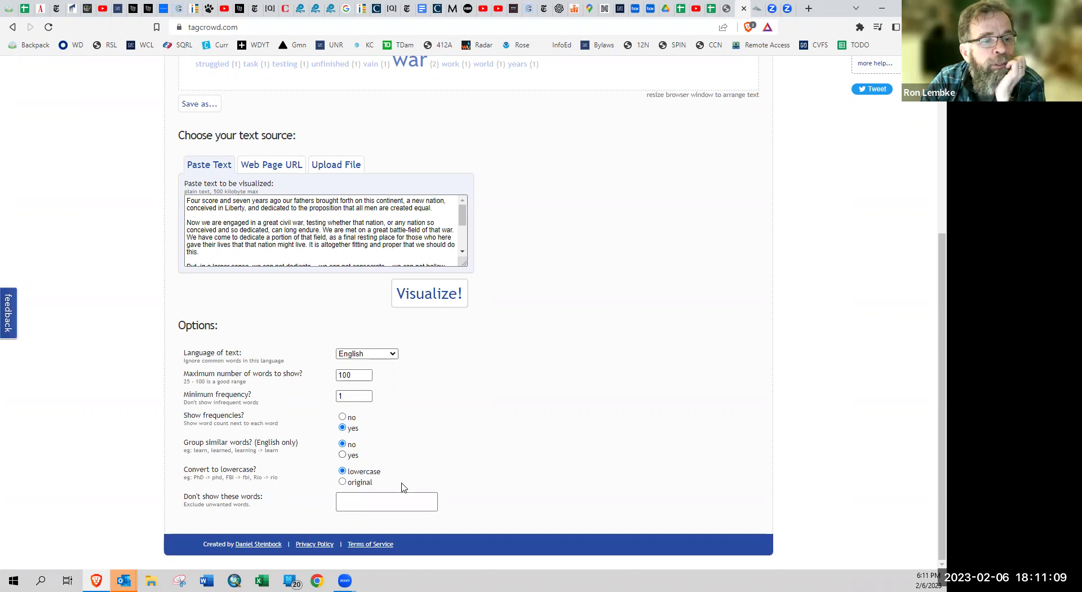
{"action": "left_click", "coordinate": [389, 503]}
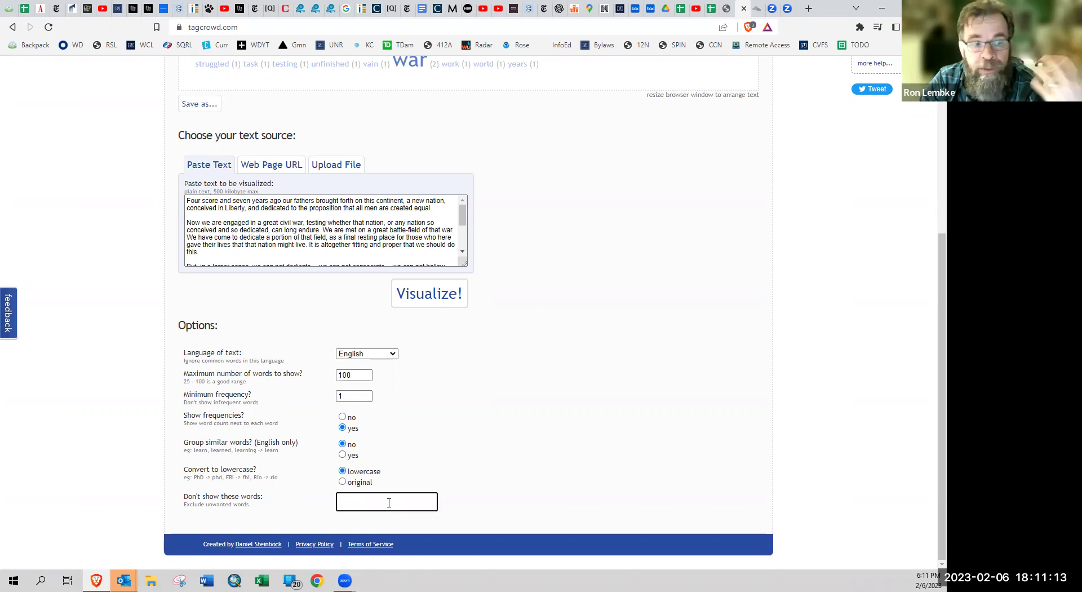
{"action": "scroll", "coordinate": [447, 474], "scroll_direction": "up", "scroll_amount": 5}
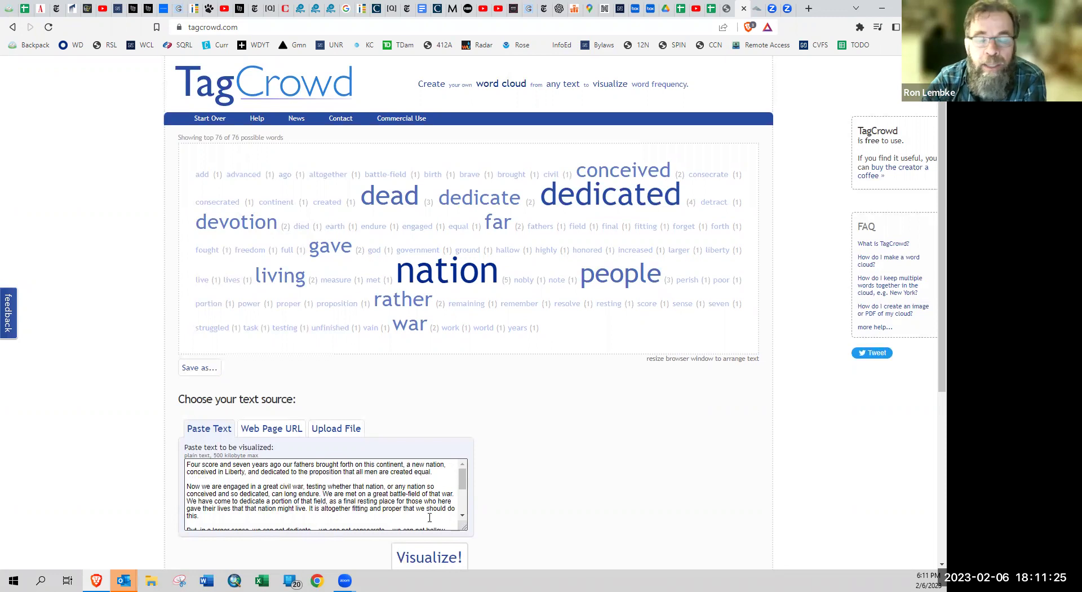
{"action": "scroll", "coordinate": [652, 415], "scroll_direction": "down", "scroll_amount": 5}
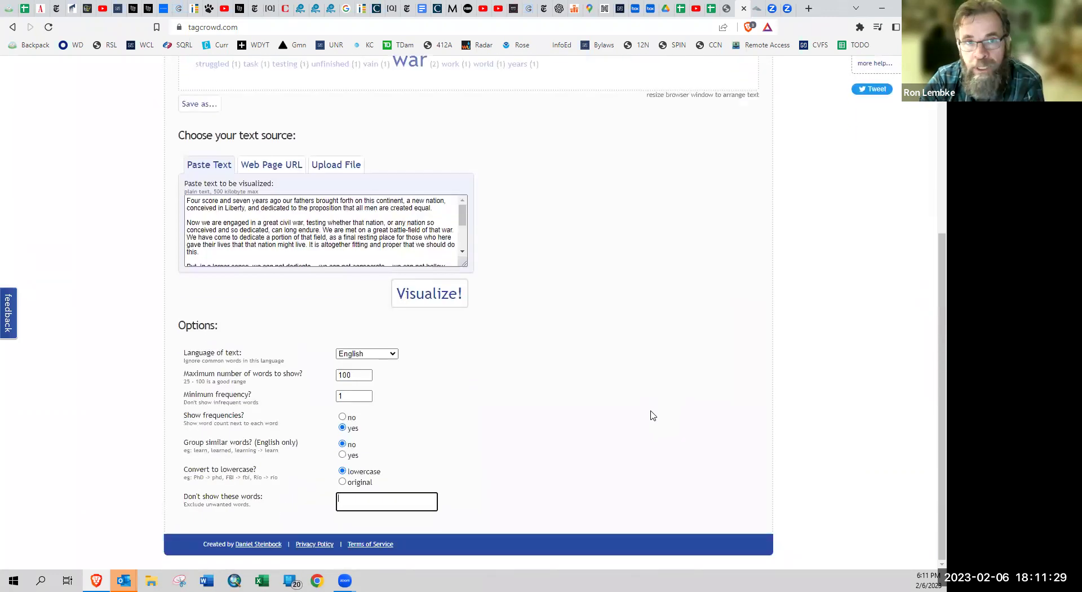
{"action": "scroll", "coordinate": [652, 415], "scroll_direction": "up", "scroll_amount": 3}
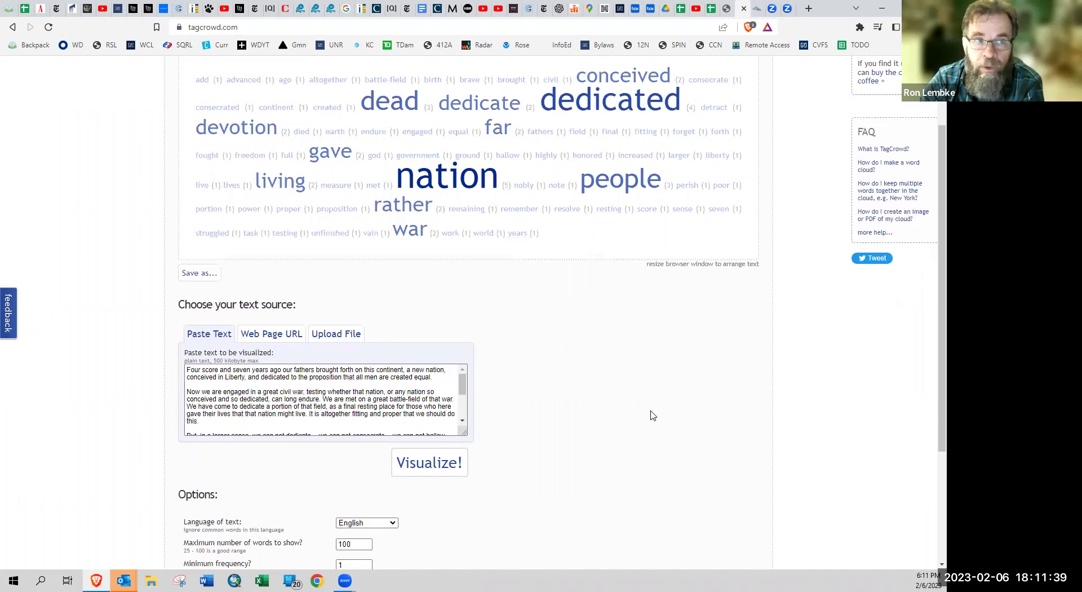
{"action": "scroll", "coordinate": [651, 415], "scroll_direction": "up", "scroll_amount": 2}
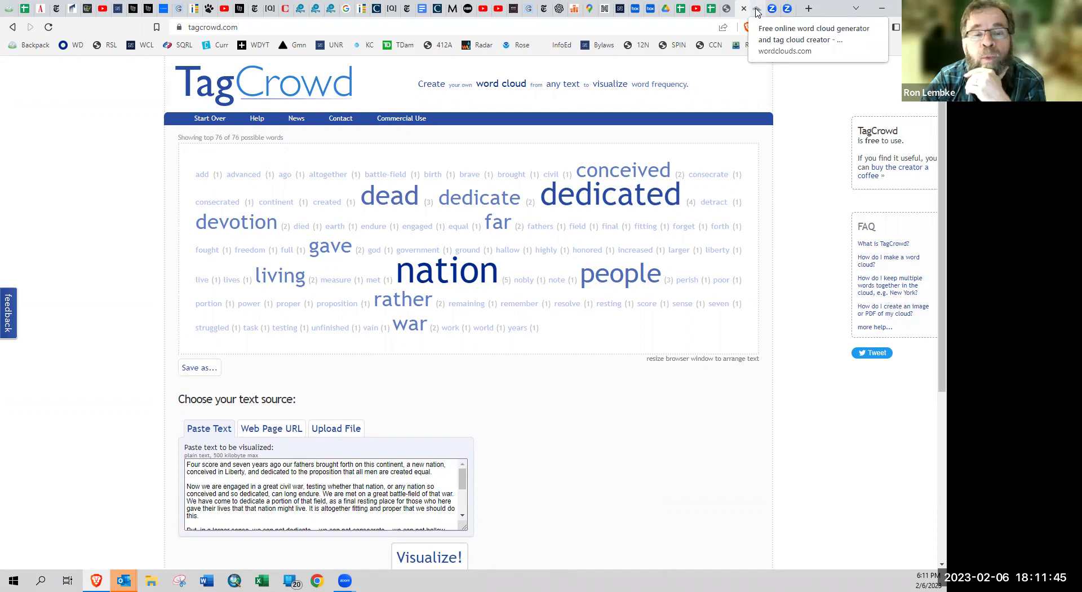
Switch to WordClouds.com, close the shape picker, and extract the word list from the pasted Gettysburg Address text.
{"action": "left_click", "coordinate": [757, 11]}
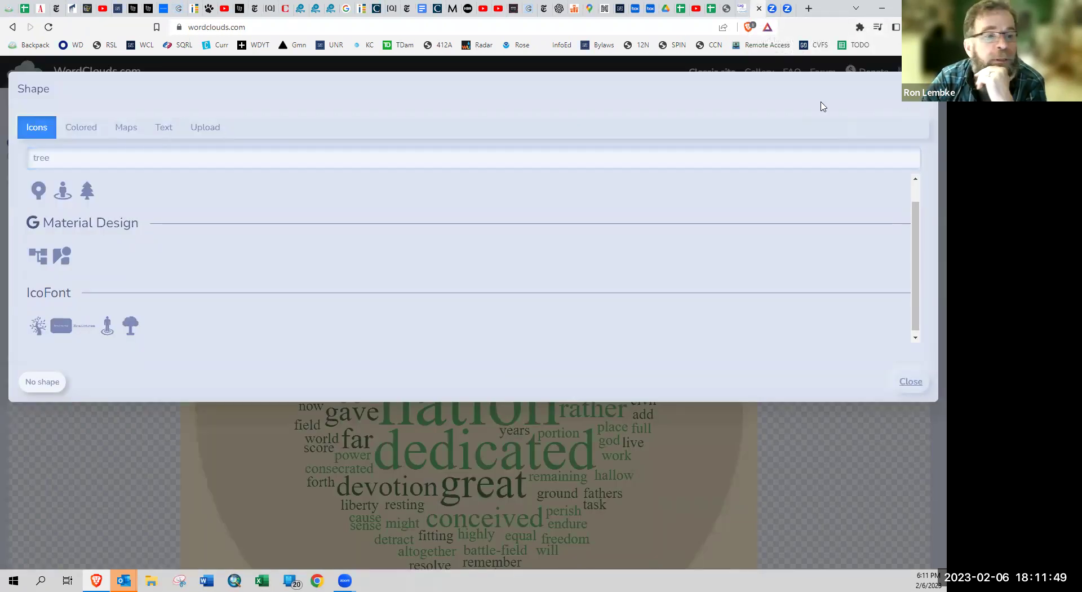
{"action": "key", "text": "Escape"}
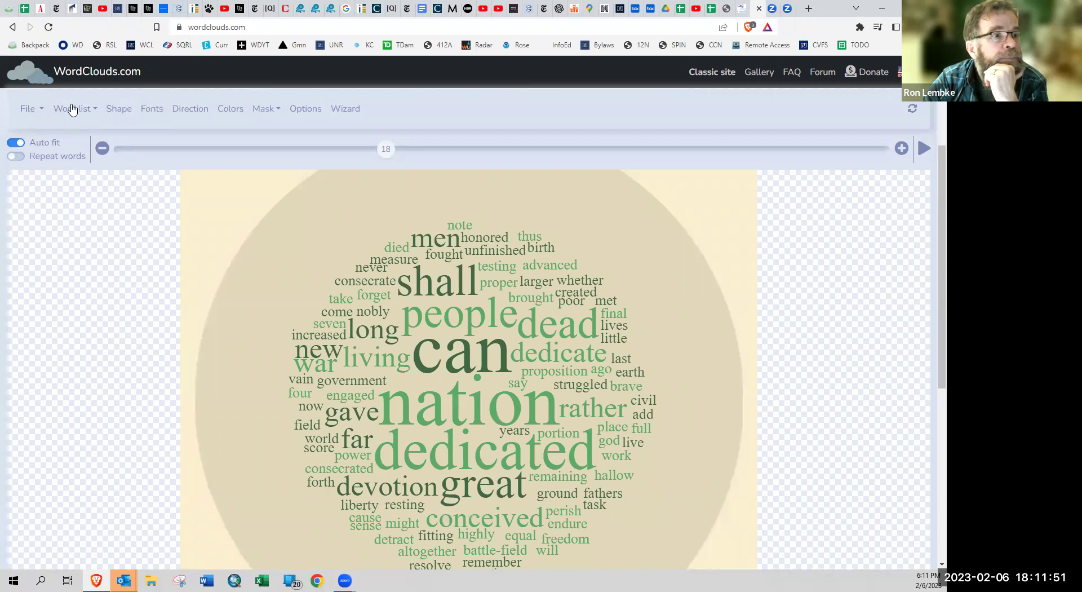
{"action": "left_click", "coordinate": [75, 109]}
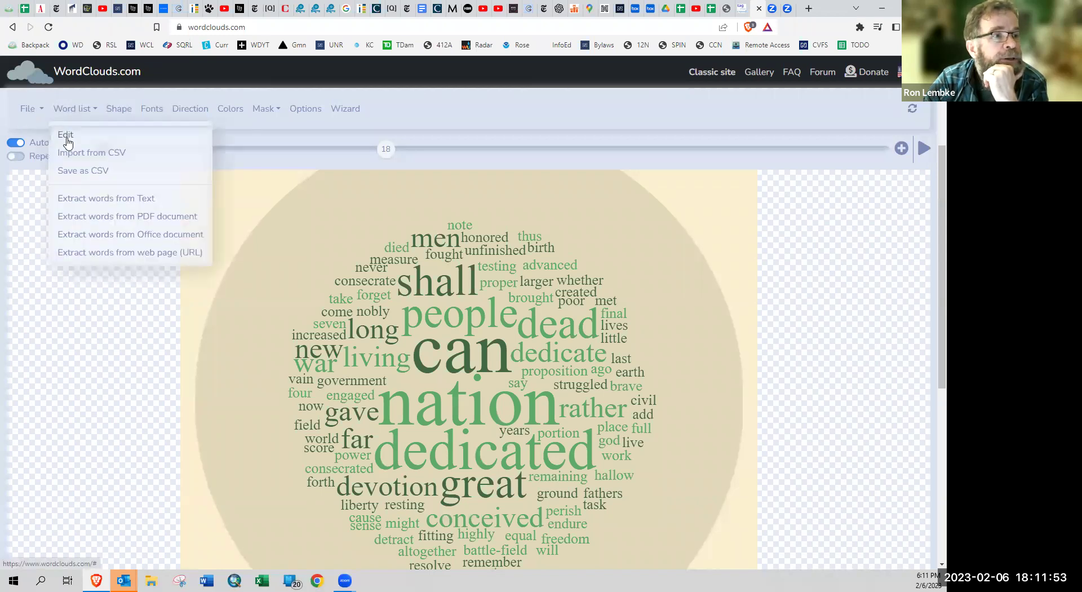
{"action": "left_click", "coordinate": [110, 200]}
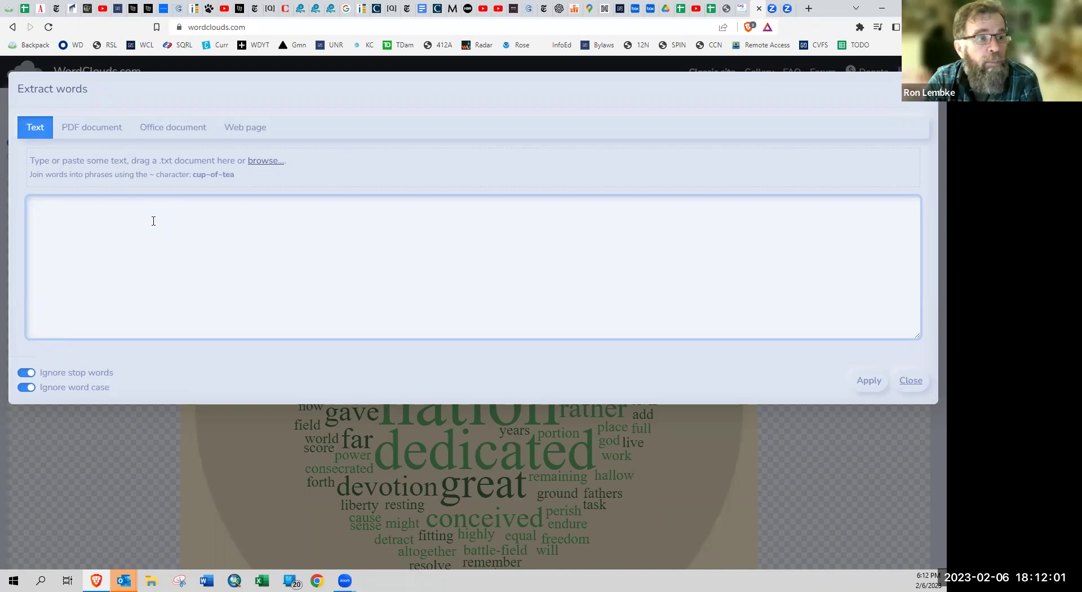
{"action": "type", "text": "Four score and seven years ago our fathers brought forth on this continent, a new nation, conceived in Liberty, and dedicated to the proposition that all men are created equal.  Now we are engaged in a great civil war, testing whether that nation, or any nation so conceived and so dedicated, can long endure. We are met on a great battle-field of that war. We have come to dedicate a portion of that field, as a final resting place for those who here gave their lives that that nation might live. It is altogether fitting and proper that we should do this.  But, in a larger sense, we can not dedicate -- we can not consecrate -- we can not hallow -- this ground. The brave men, living and dead, who struggled here, have consecrated it, far above our poor power to add or detract. The world will little note, nor long remember what we say here, but it can never forget what they did here. It is for us the living, rather, to be dedicated here to the unfinished work which they who fought here have thus far so nobly advanced. It is rather for us to be here dedicated to the great task remaining before us -- that from these honored dead we take increased devotion to that cause for which they gave the last full measure of devotion -- that we here highly resolve that these dead shall not have died in vain -- that this nation, under God, shall have a new birth of freedom -- and that government of the people, by the people, for the people, shall not perish from the earth."}
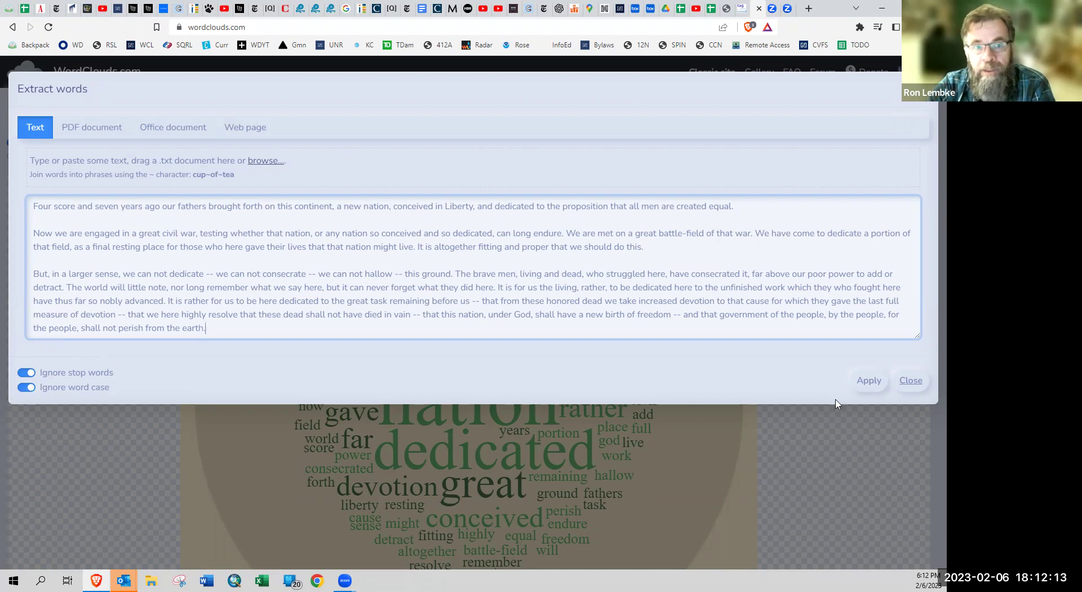
{"action": "left_click", "coordinate": [870, 382]}
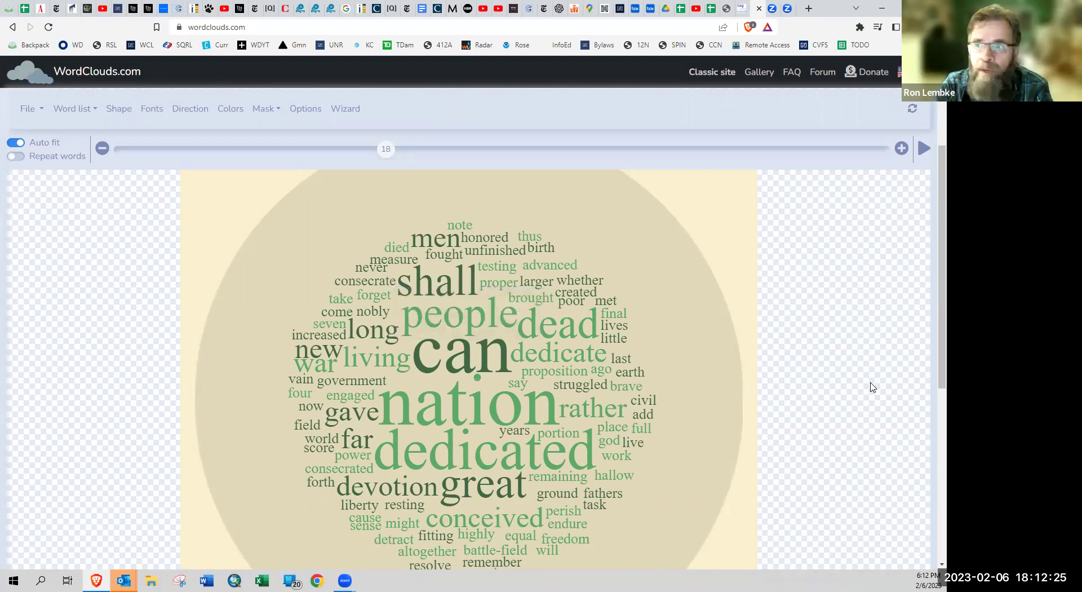
Return to the TagCrowd cloud to compare its words and frequency counts with the WordClouds.com result, and go back to WordClouds.com.
{"action": "left_click", "coordinate": [742, 8]}
{"action": "left_click_drag", "start_coordinate": [498, 175], "coordinate": [535, 180]}
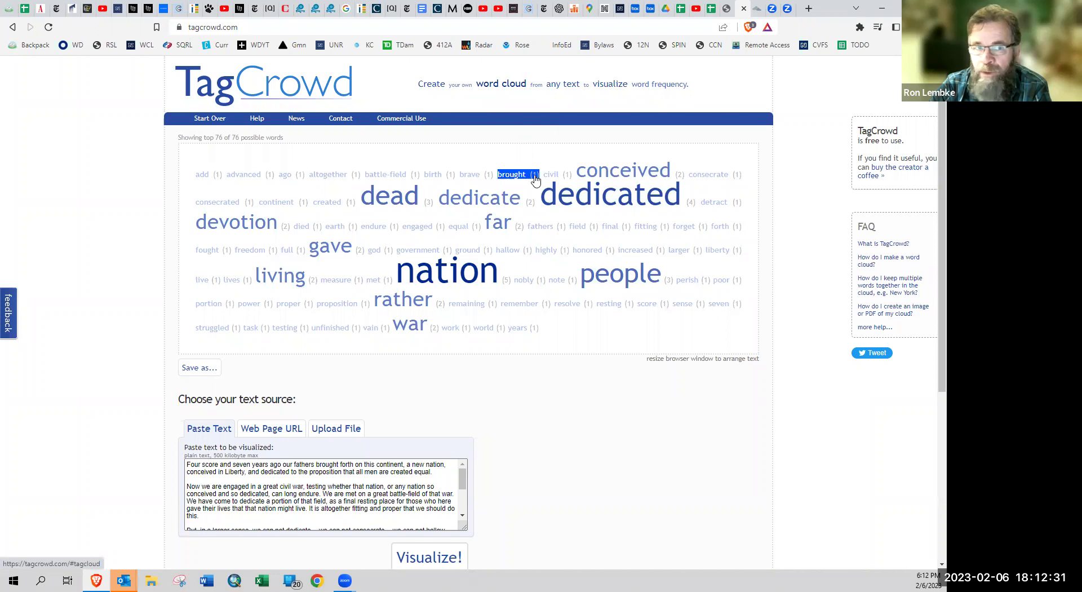
{"action": "left_click", "coordinate": [534, 179]}
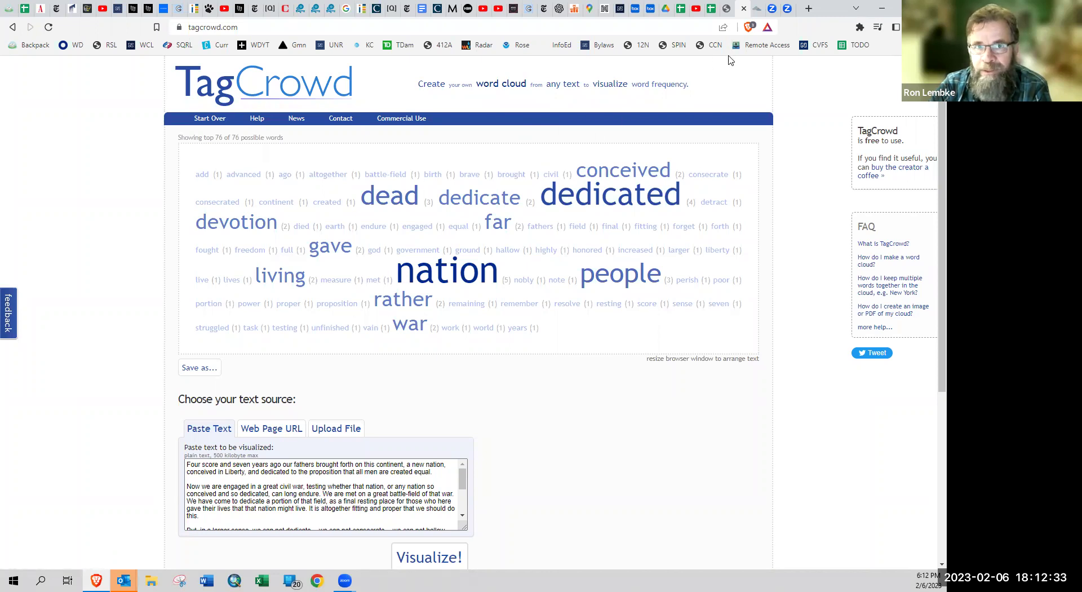
{"action": "left_click", "coordinate": [757, 8]}
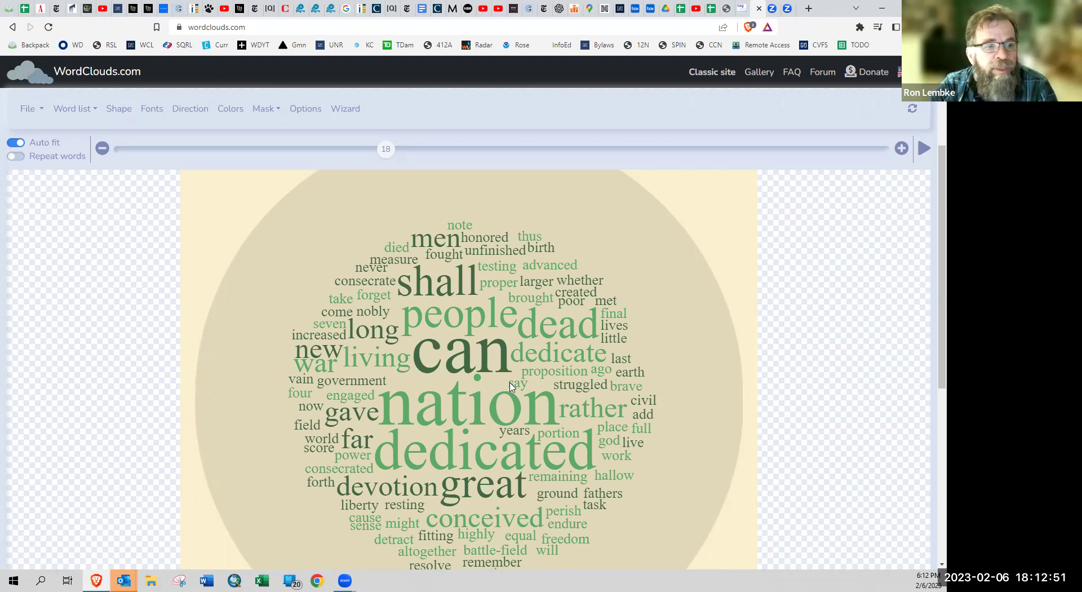
Delete the word "can" from the word list, apply the change, and set the word cloud size to 20.
{"action": "scroll", "coordinate": [512, 387], "scroll_direction": "down", "scroll_amount": 1}
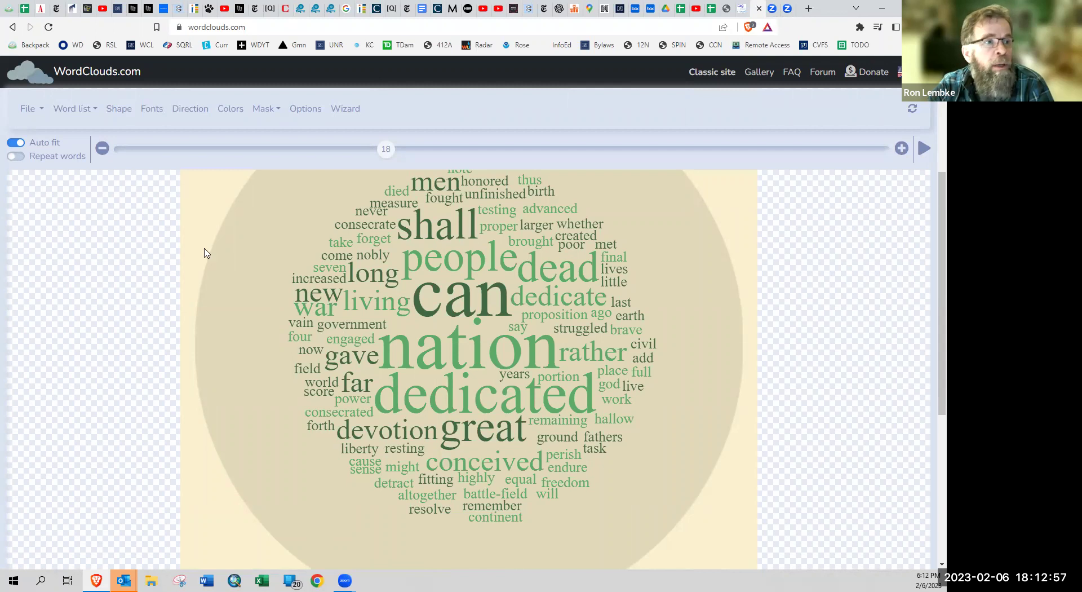
{"action": "left_click", "coordinate": [75, 116]}
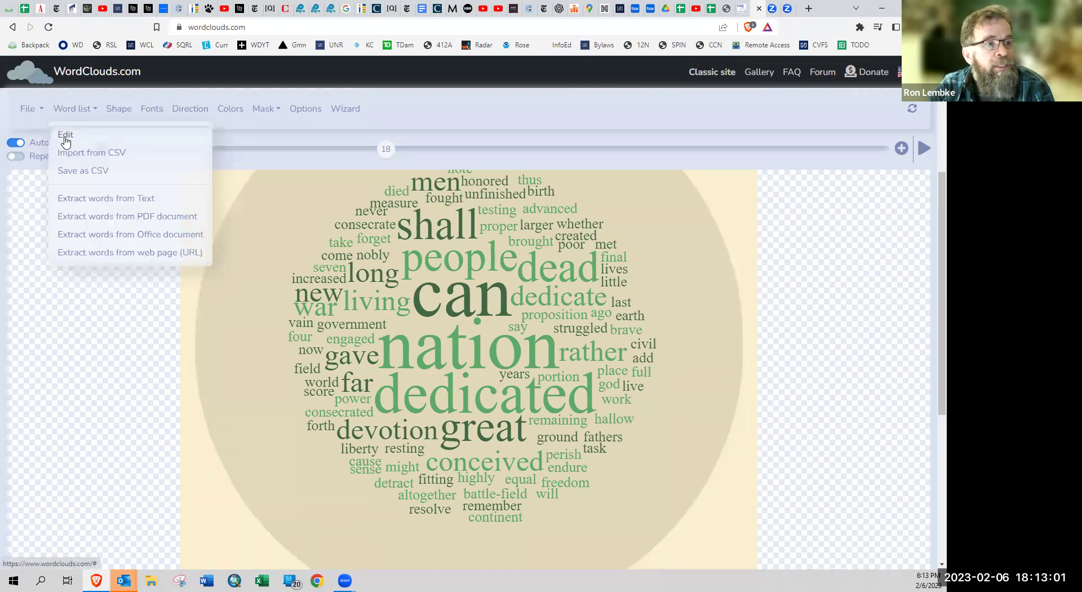
{"action": "left_click", "coordinate": [66, 141]}
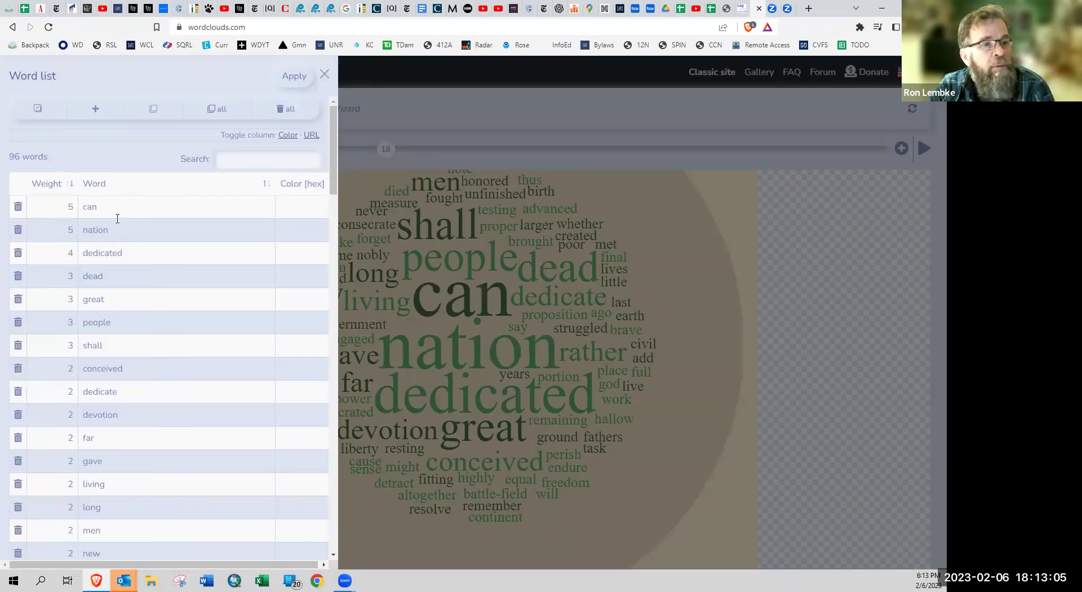
{"action": "left_click", "coordinate": [18, 208]}
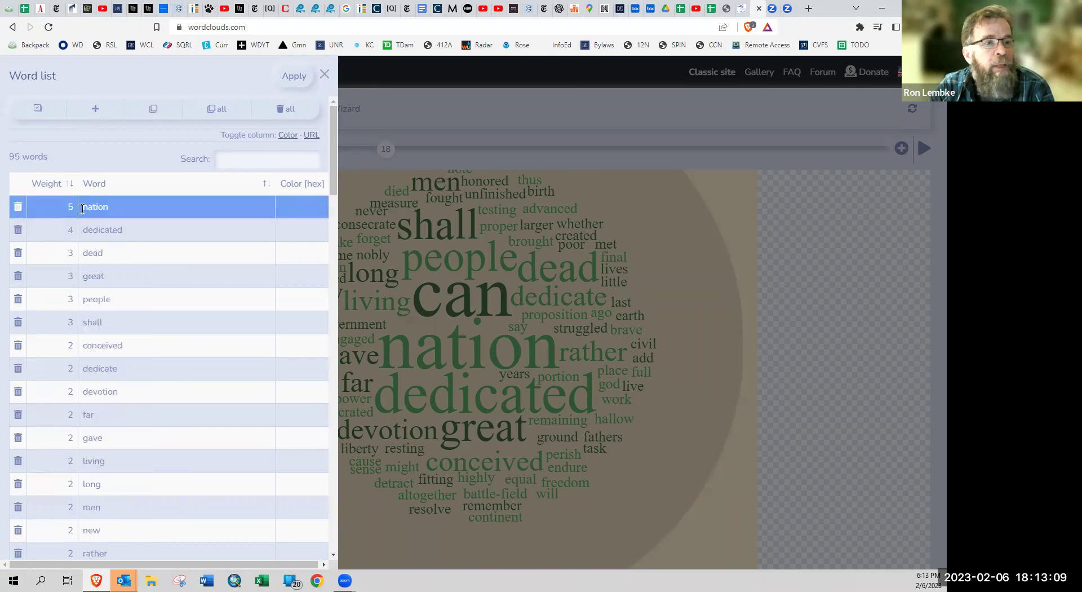
{"action": "left_click", "coordinate": [293, 77]}
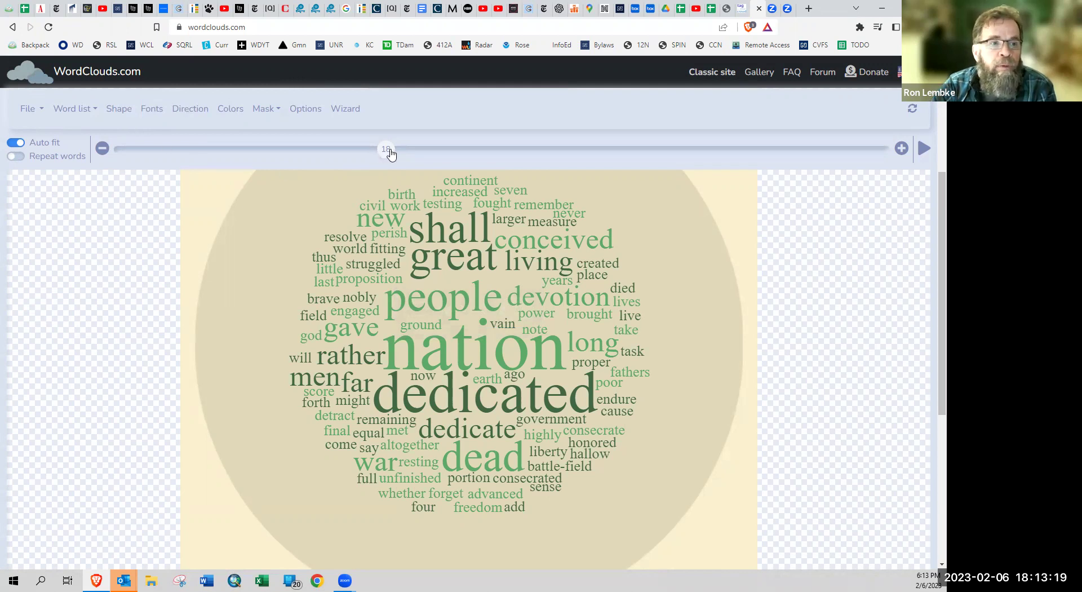
{"action": "left_click_drag", "start_coordinate": [386, 149], "coordinate": [425, 150]}
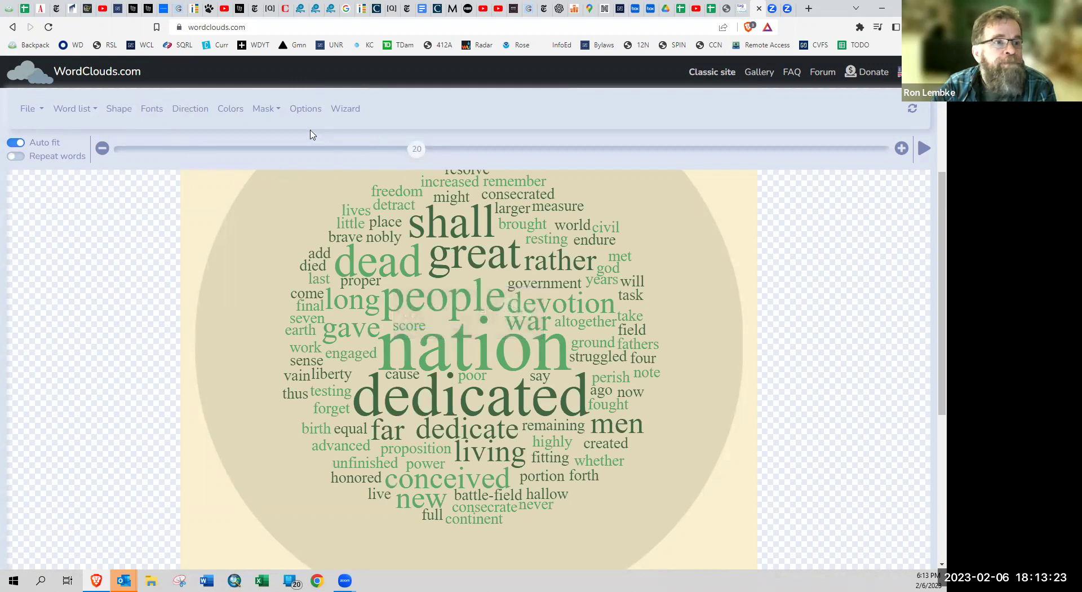
Set the weight of "nation" to 10 in the word list and apply it to the cloud.
{"action": "left_click", "coordinate": [34, 113]}
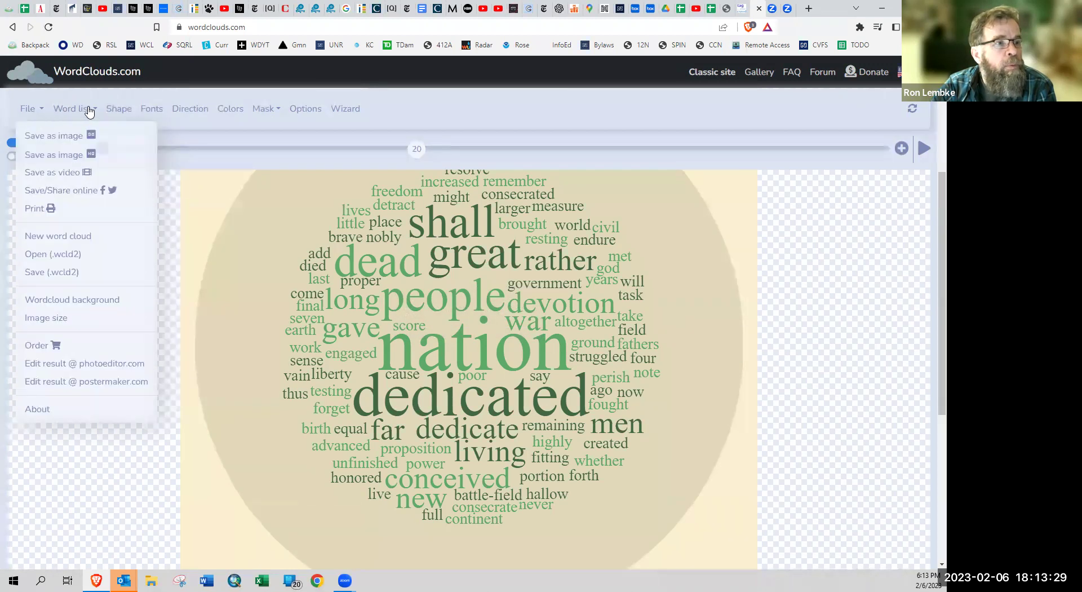
{"action": "left_click", "coordinate": [88, 109]}
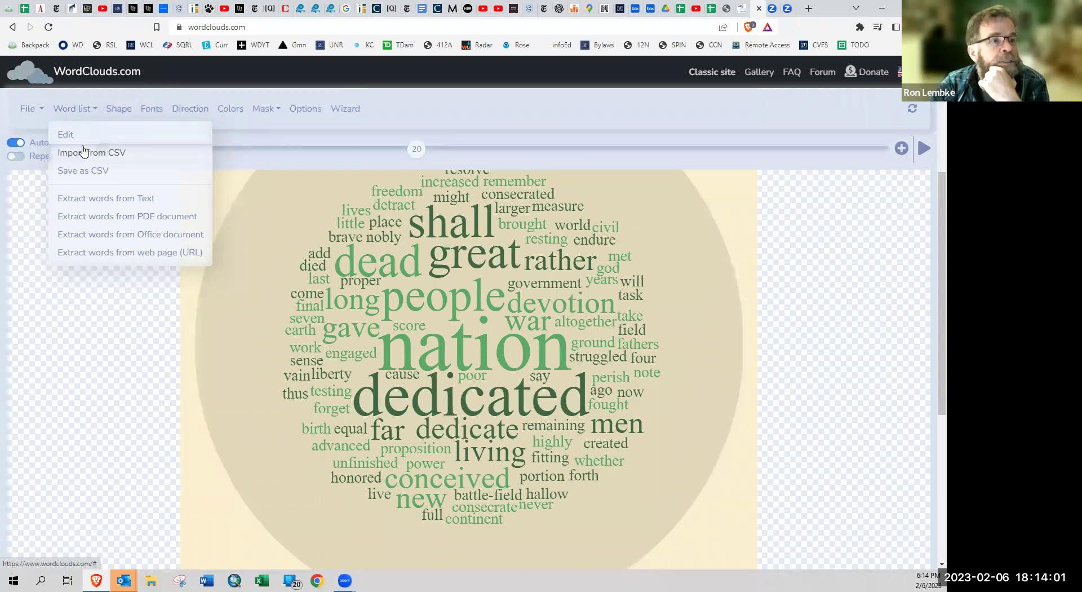
{"action": "left_click", "coordinate": [72, 137]}
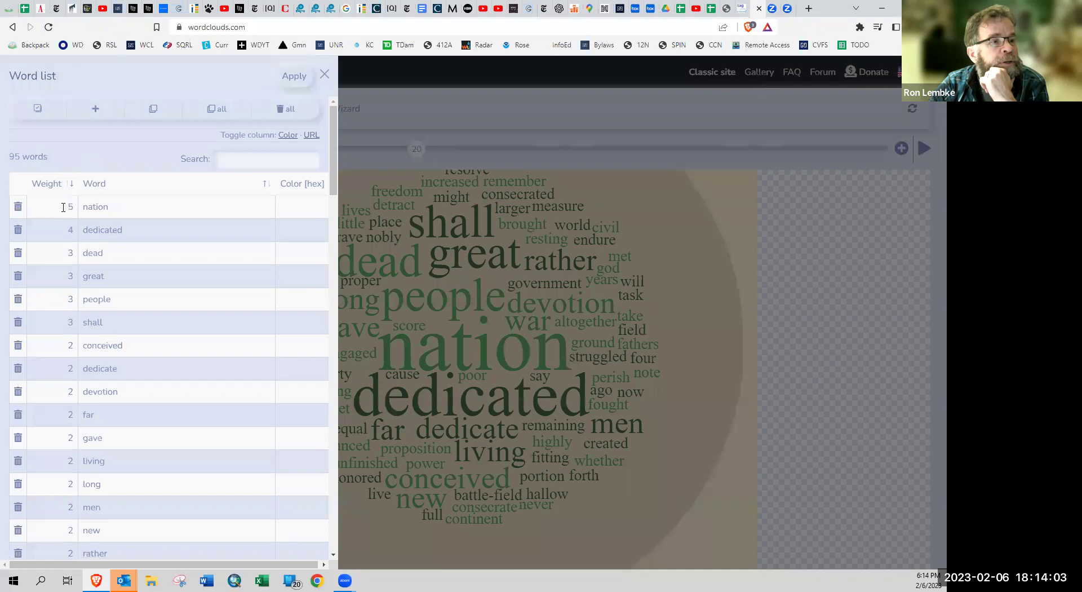
{"action": "left_click", "coordinate": [68, 212]}
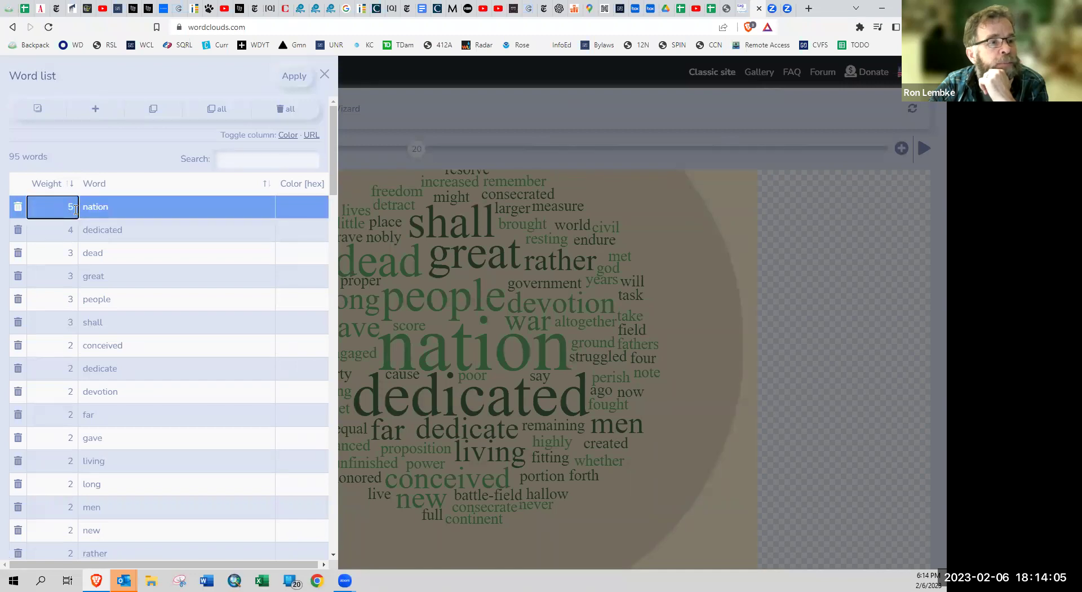
{"action": "key", "text": "BackSpace"}
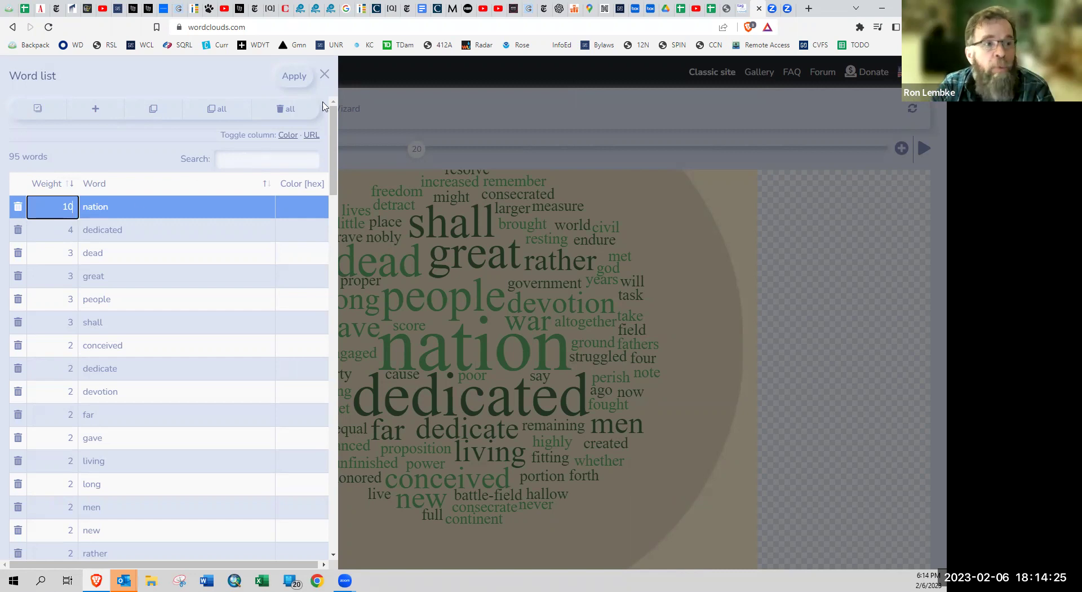
{"action": "left_click", "coordinate": [291, 73]}
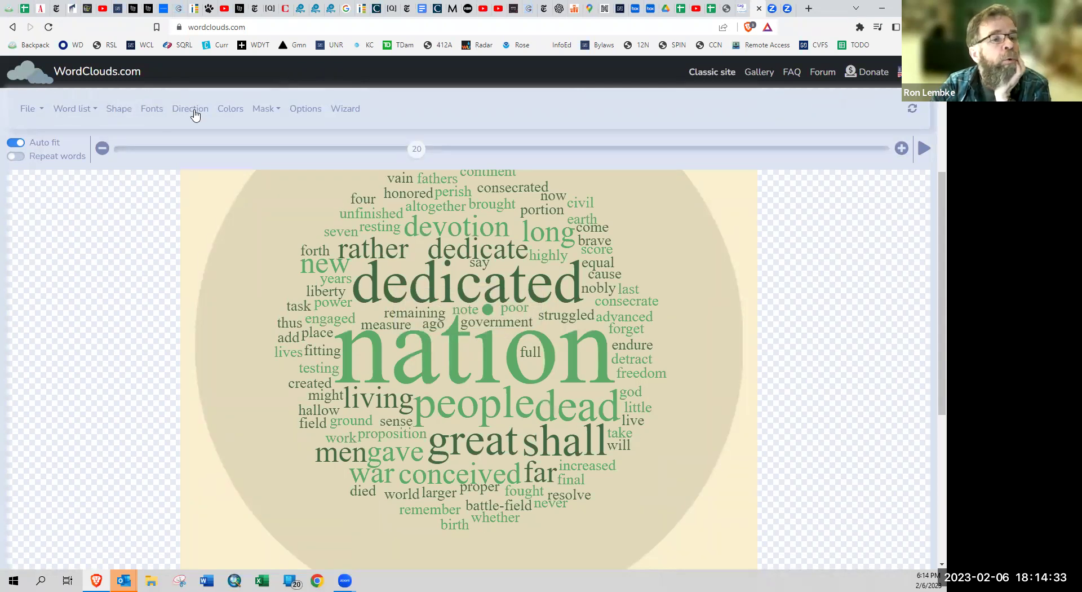
Open the shape picker and look through the available FontAwesome icon shapes.
{"action": "left_click", "coordinate": [118, 111]}
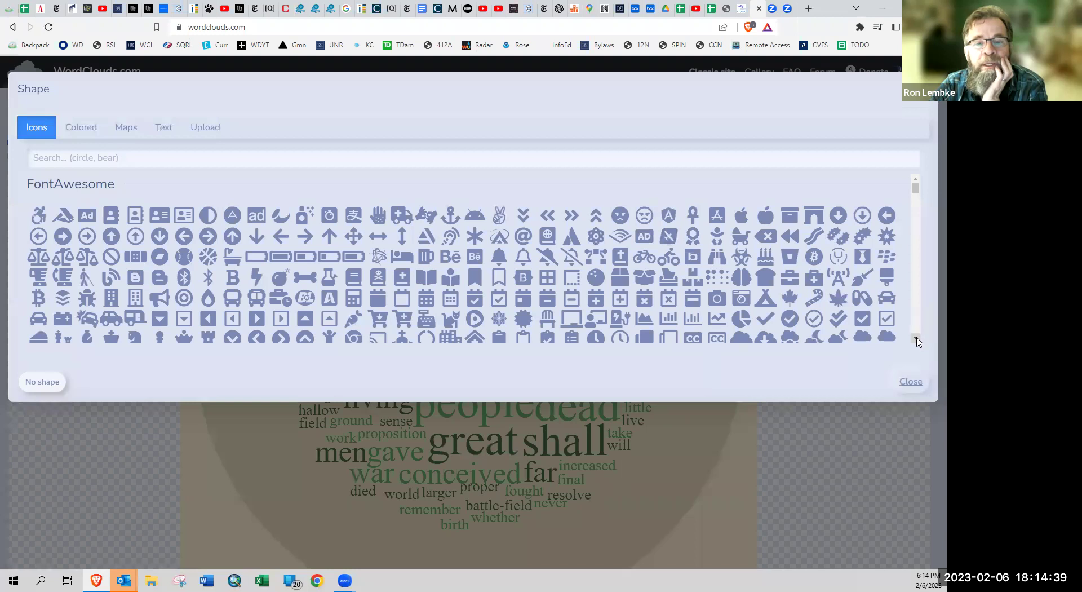
{"action": "left_click", "coordinate": [915, 338]}
{"action": "left_click", "coordinate": [916, 339]}
{"action": "left_click", "coordinate": [915, 339]}
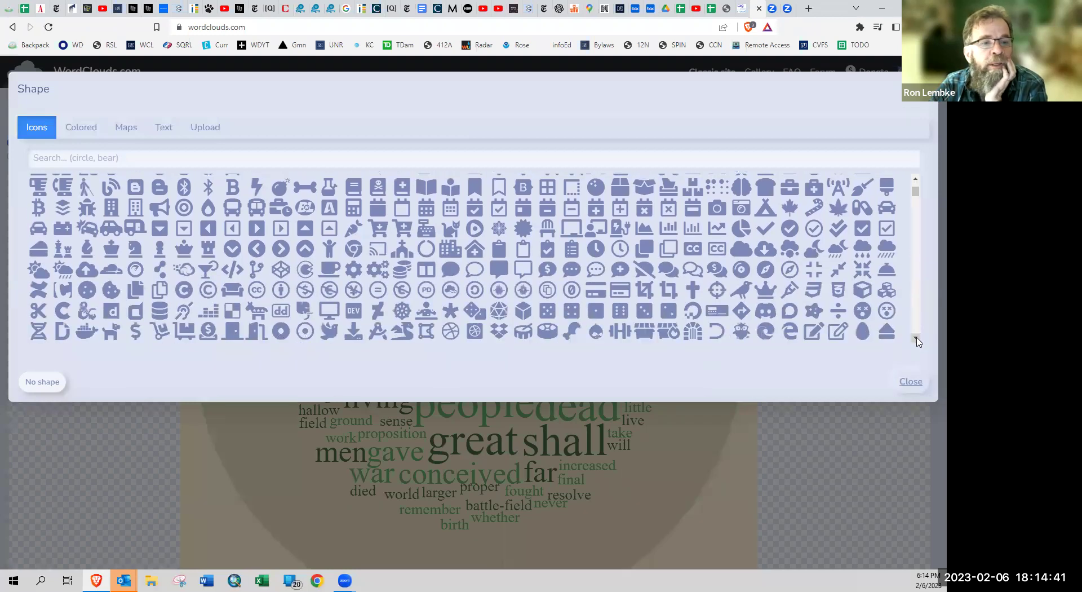
{"action": "left_click", "coordinate": [915, 339]}
{"action": "left_click", "coordinate": [916, 339]}
{"action": "left_click", "coordinate": [916, 339]}
{"action": "left_click", "coordinate": [916, 339]}
{"action": "left_click", "coordinate": [916, 339]}
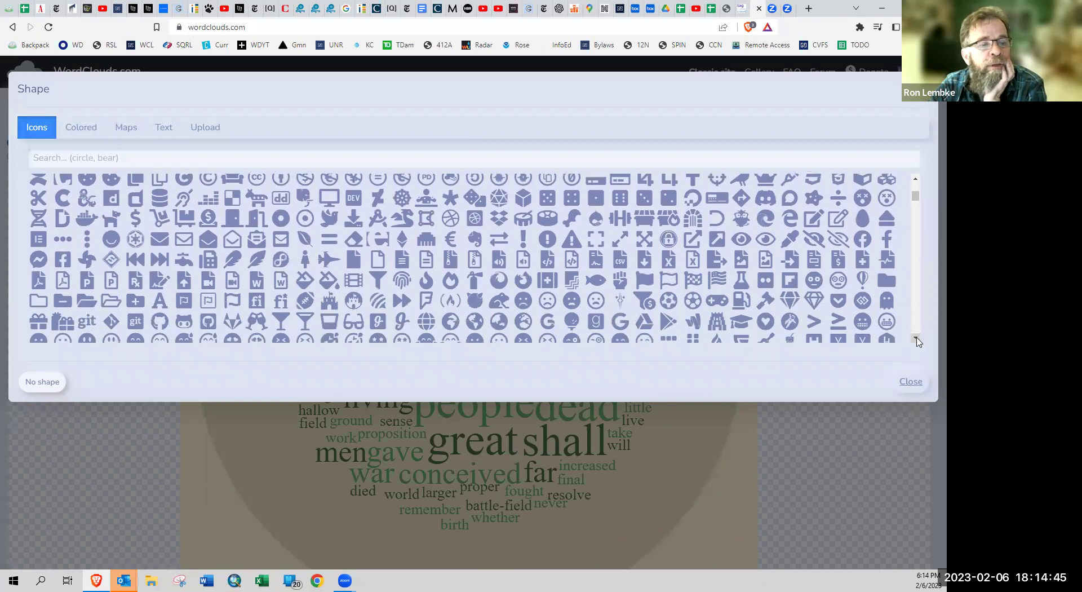
{"action": "left_click", "coordinate": [916, 339]}
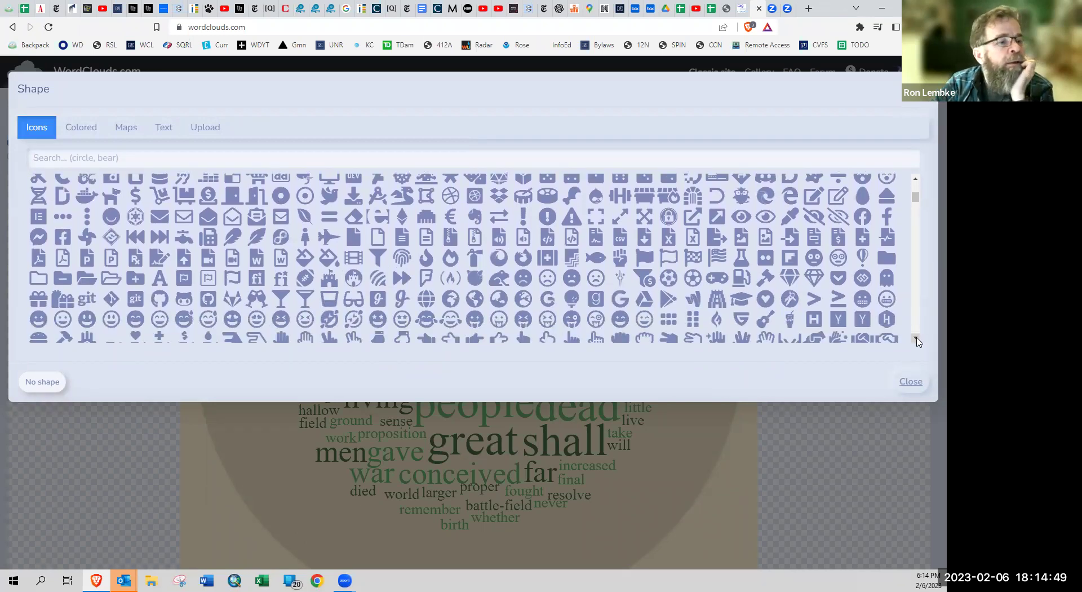
Search the icon shapes for "flag" and apply the United States of America Flag shape to the cloud.
{"action": "scroll", "coordinate": [916, 339], "scroll_direction": "up", "scroll_amount": 3}
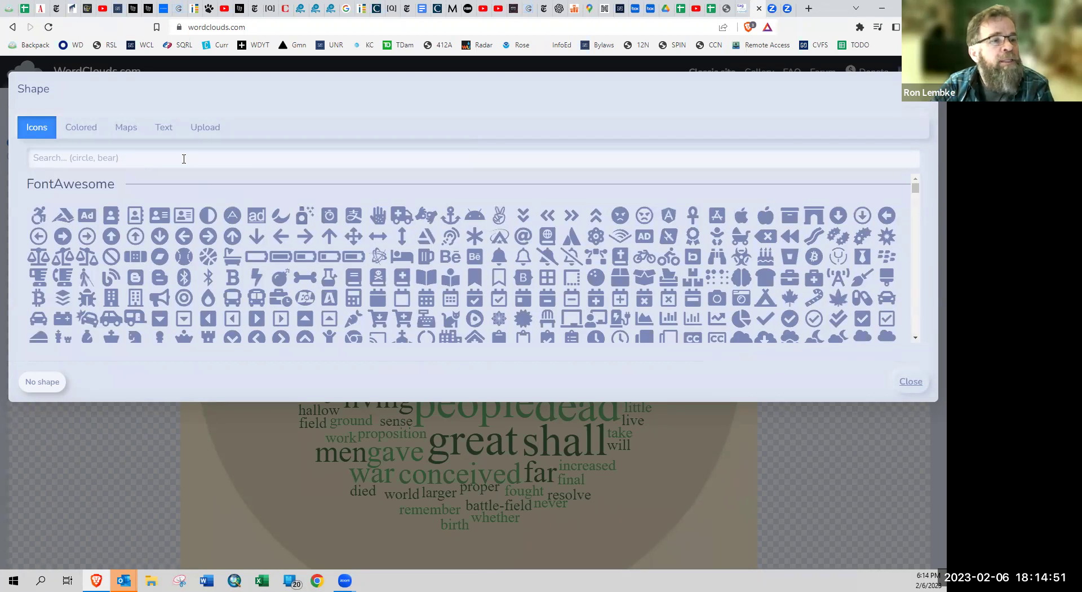
{"action": "left_click", "coordinate": [185, 159]}
{"action": "type", "text": "flag"}
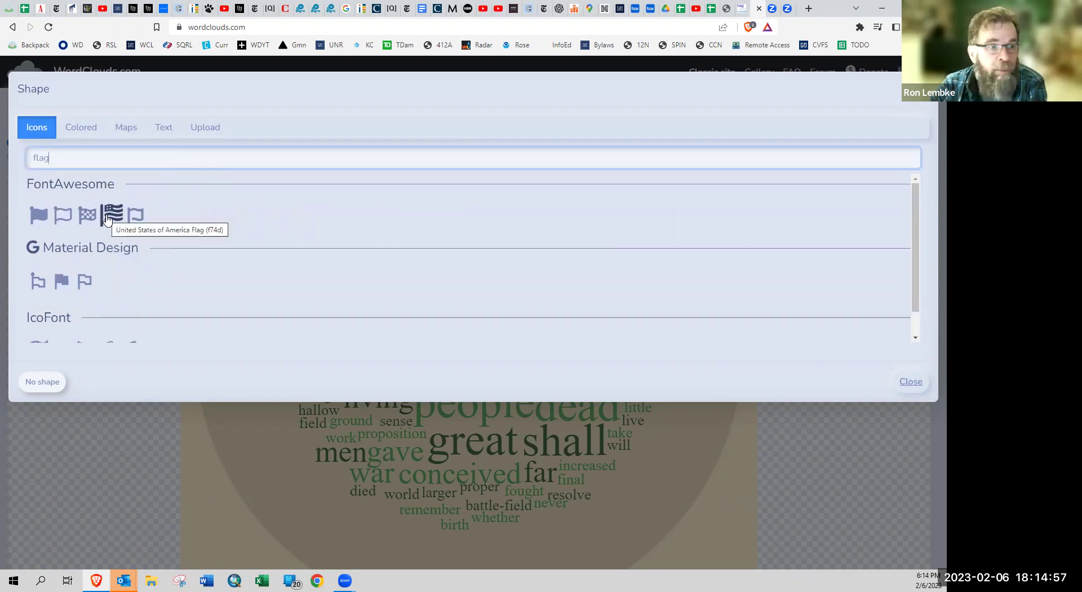
{"action": "left_click", "coordinate": [108, 218]}
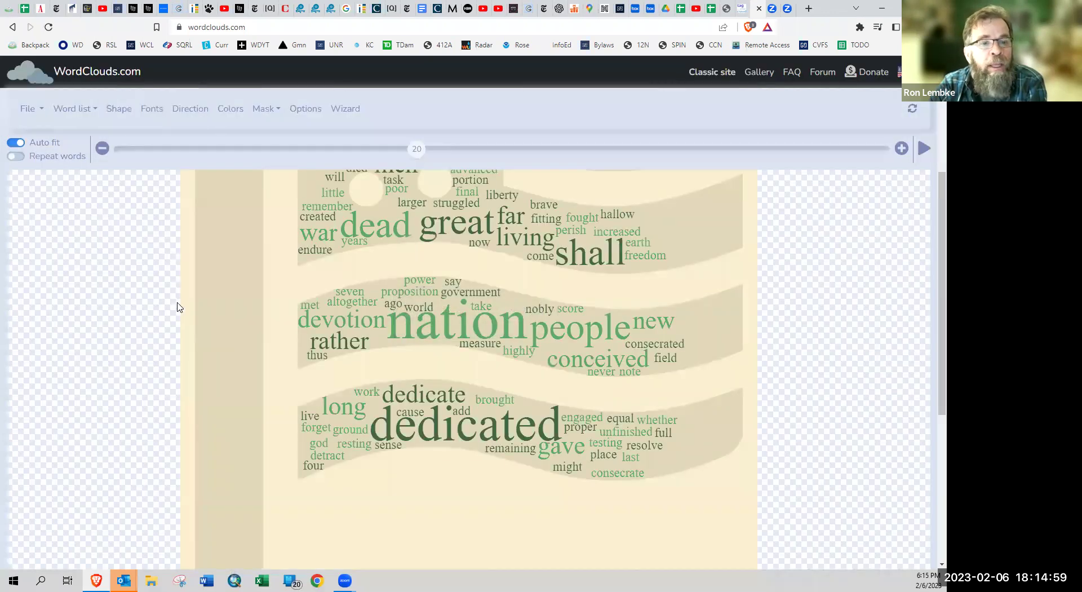
Increase the size of the flag-shaped word cloud in stages to 47 and check how the words fill the flag.
{"action": "scroll", "coordinate": [271, 364], "scroll_direction": "up", "scroll_amount": 1}
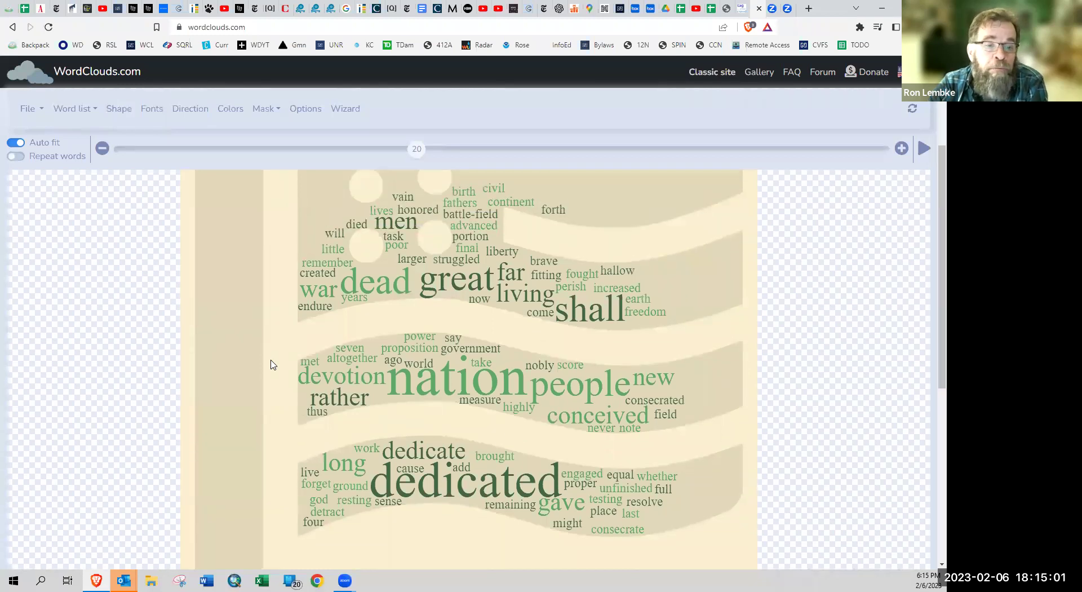
{"action": "scroll", "coordinate": [271, 364], "scroll_direction": "up", "scroll_amount": 2}
{"action": "scroll", "coordinate": [271, 364], "scroll_direction": "down", "scroll_amount": 1}
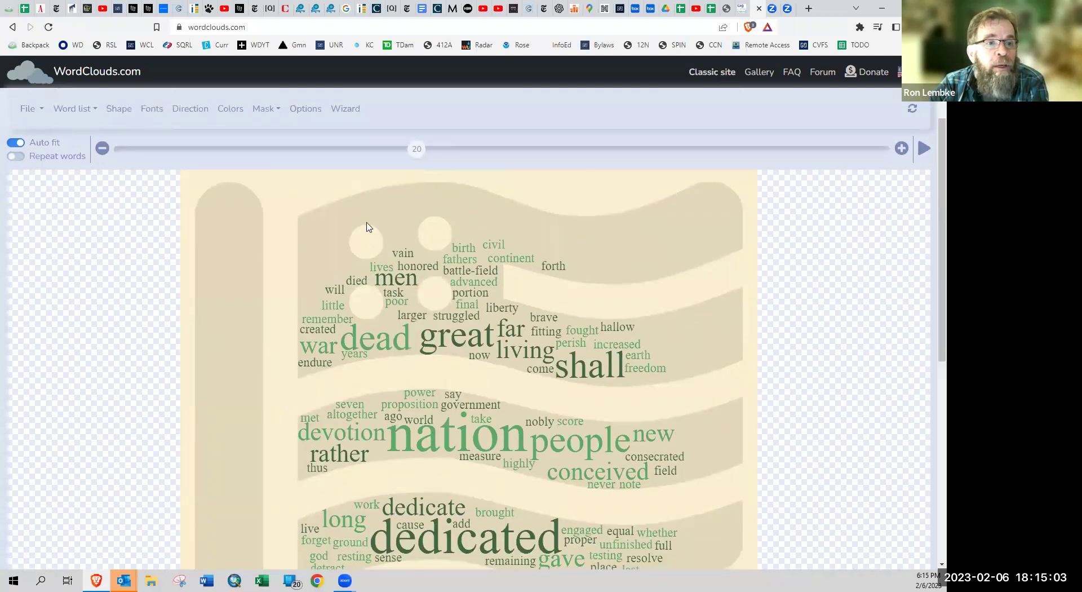
{"action": "left_click_drag", "start_coordinate": [416, 151], "coordinate": [434, 152]}
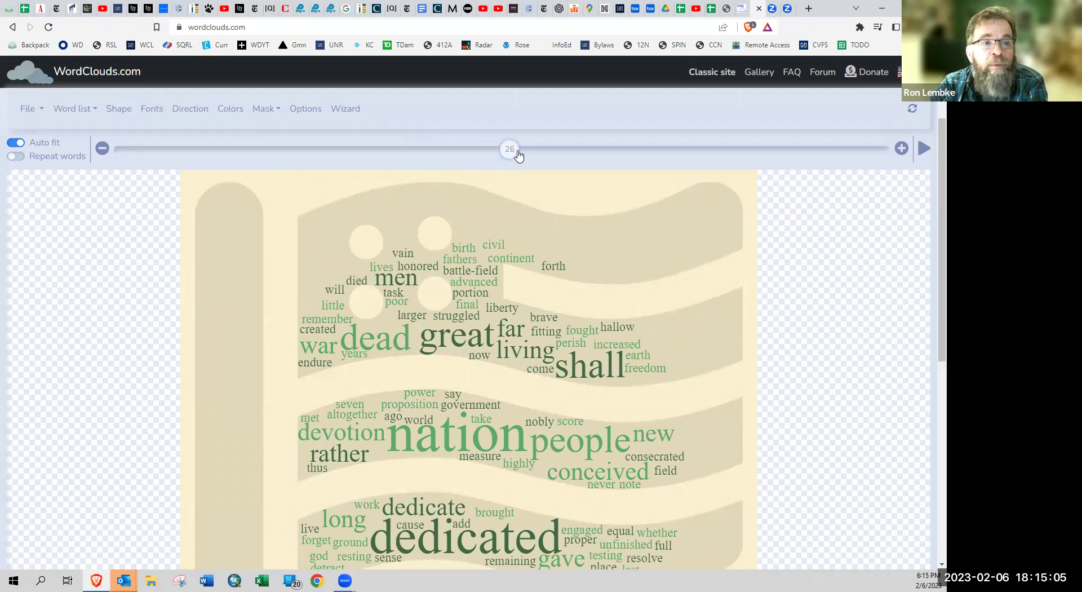
{"action": "left_click_drag", "start_coordinate": [518, 155], "coordinate": [711, 153]}
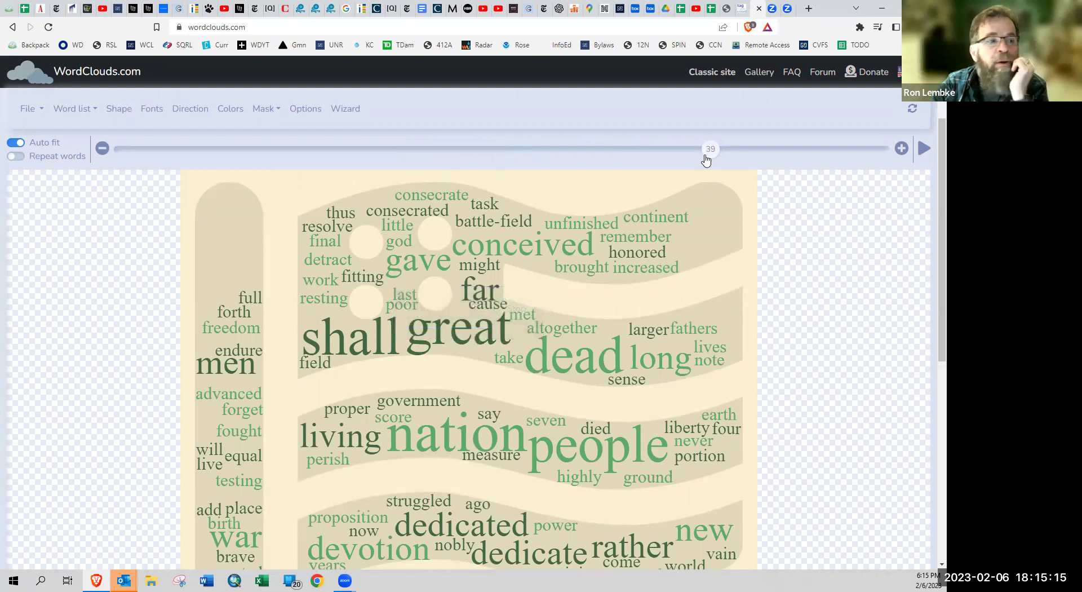
{"action": "left_click_drag", "start_coordinate": [711, 153], "coordinate": [791, 154]}
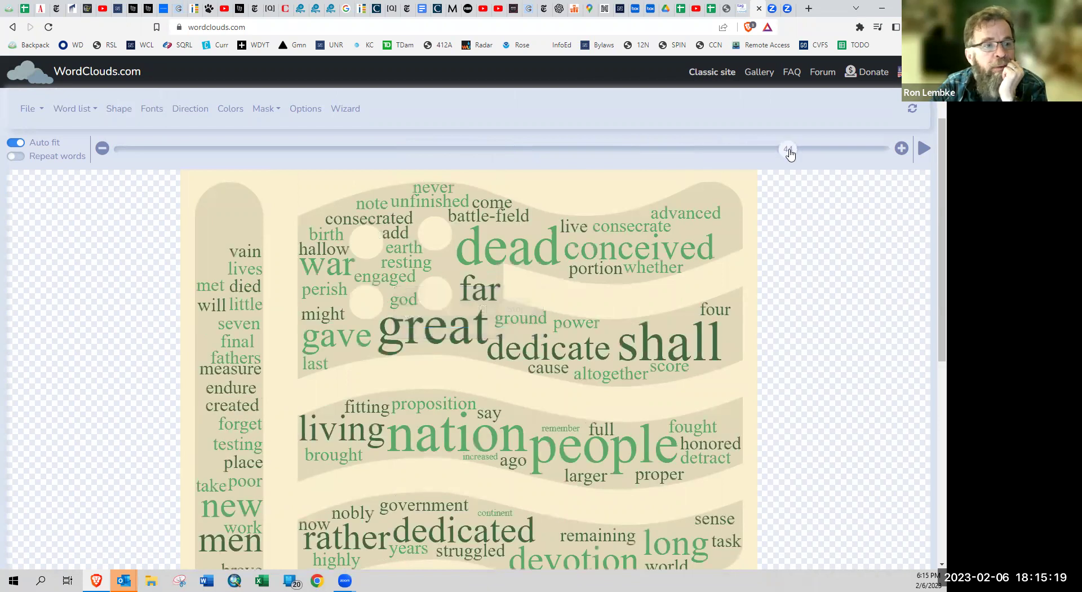
{"action": "left_click_drag", "start_coordinate": [791, 153], "coordinate": [835, 151]}
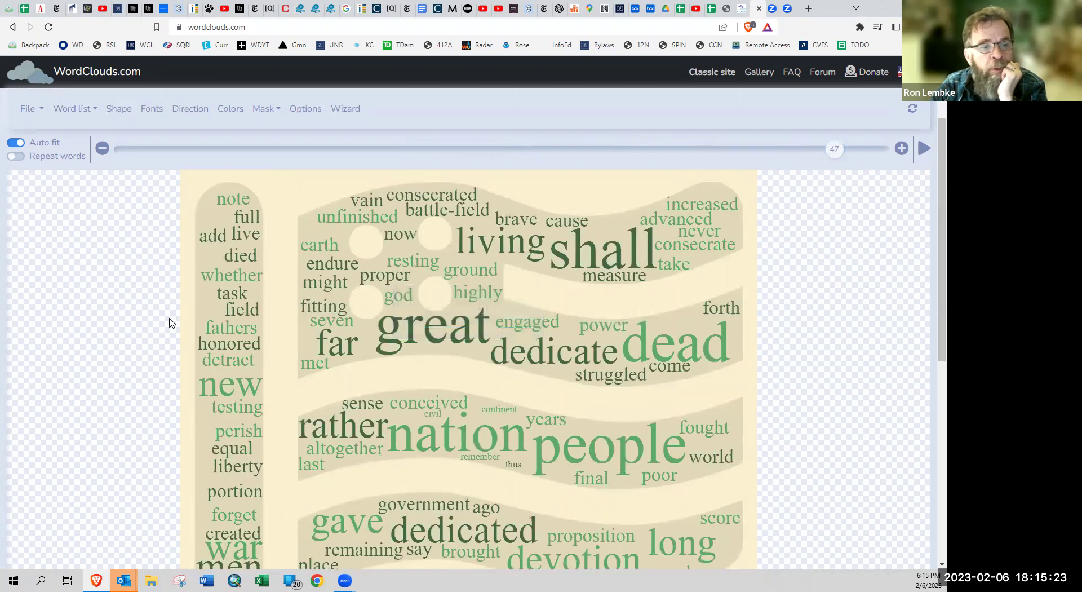
{"action": "scroll", "coordinate": [171, 322], "scroll_direction": "down", "scroll_amount": 5}
{"action": "scroll", "coordinate": [171, 322], "scroll_direction": "up", "scroll_amount": 4}
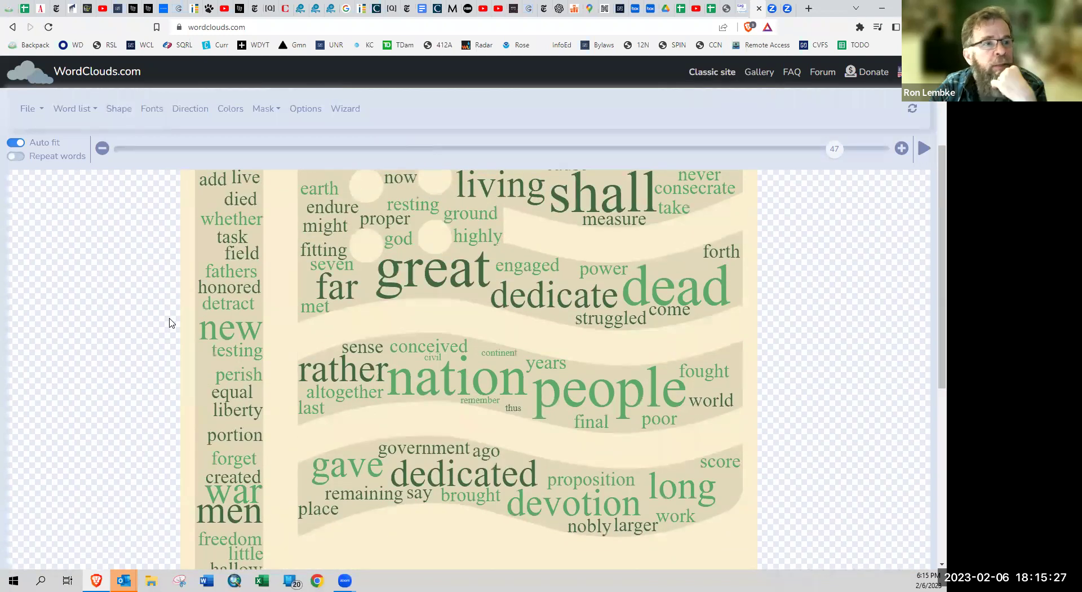
{"action": "scroll", "coordinate": [168, 318], "scroll_direction": "up", "scroll_amount": 1}
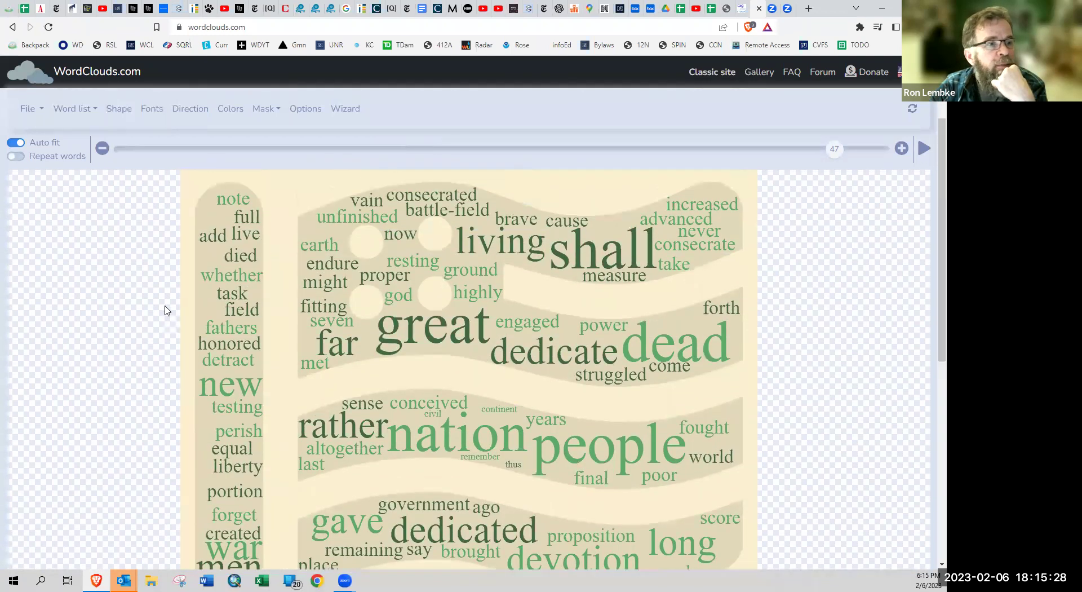
Look through the colored and map shapes for the cloud and search the maps for "unite".
{"action": "left_click", "coordinate": [114, 113]}
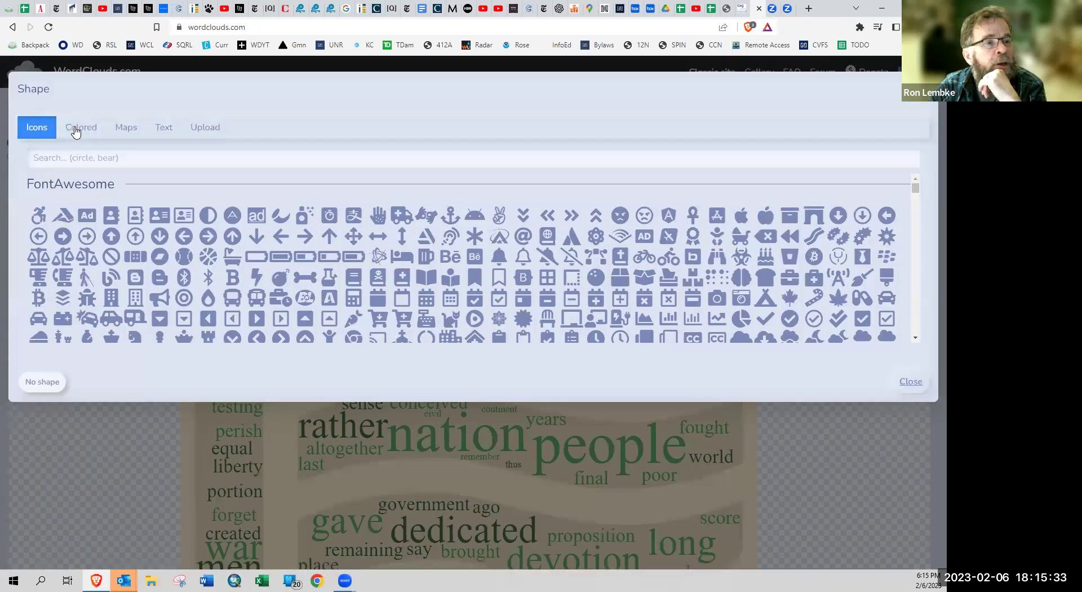
{"action": "left_click", "coordinate": [76, 129]}
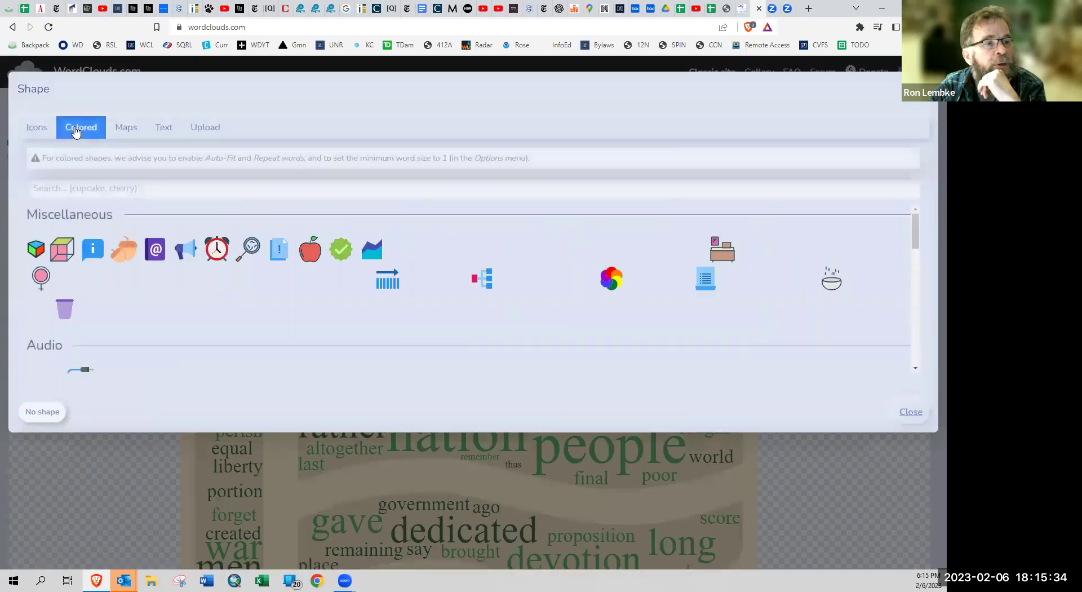
{"action": "left_click", "coordinate": [129, 129]}
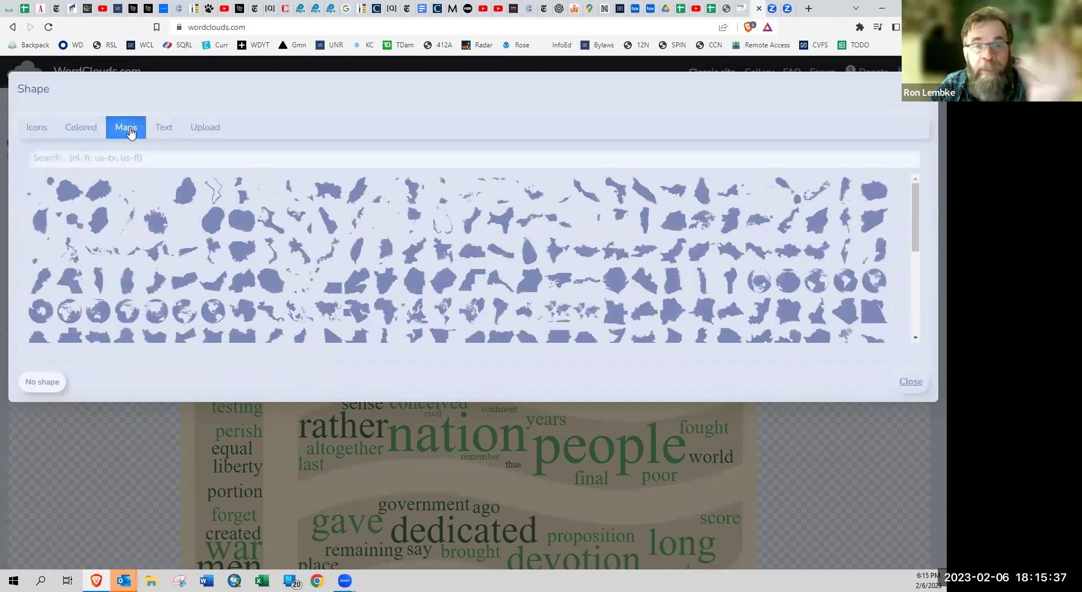
{"action": "left_click", "coordinate": [210, 160]}
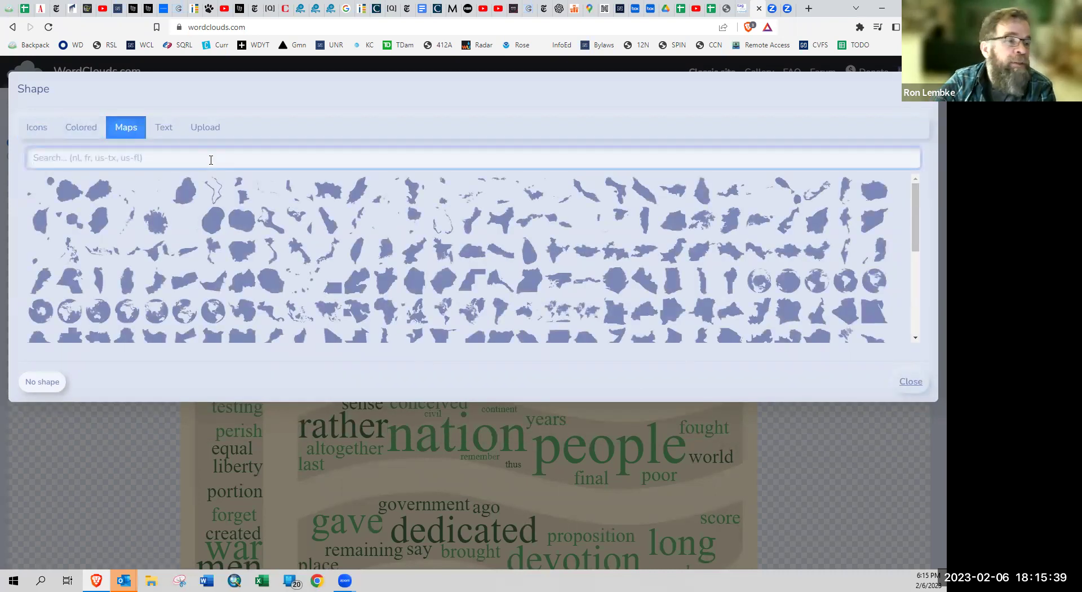
{"action": "type", "text": "unite"}
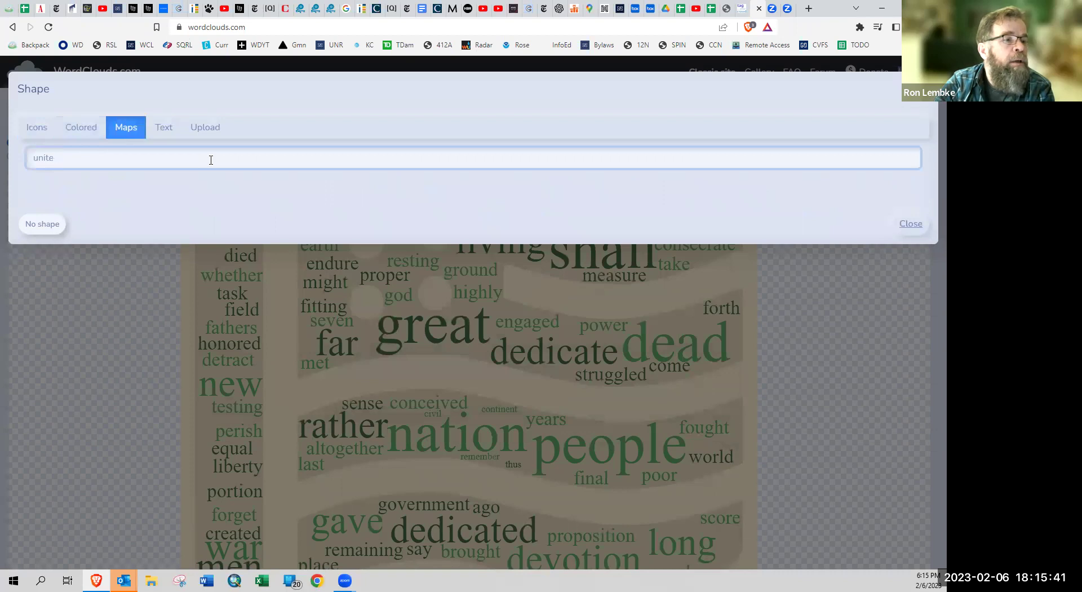
Search the map shapes for "US" instead, apply the contiguous United States outline, and check how the words fill it.
{"action": "key", "text": "BackSpace"}
{"action": "key", "text": "BackSpace"}
{"action": "key", "text": "BackSpace"}
{"action": "key", "text": "BackSpace"}
{"action": "key", "text": "BackSpace"}
{"action": "type", "text": "US"}
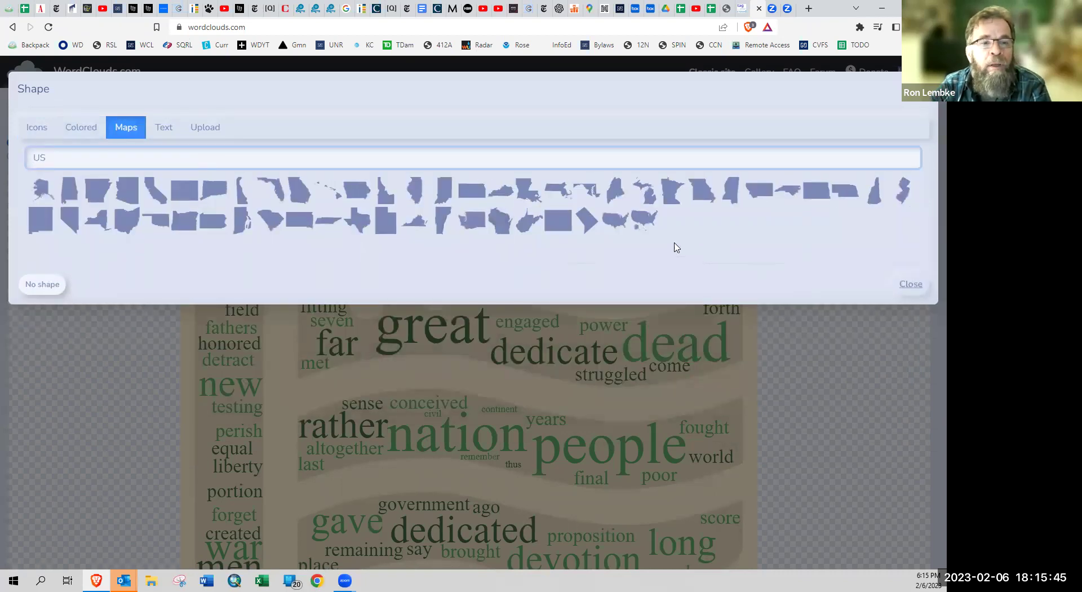
{"action": "left_click", "coordinate": [615, 226]}
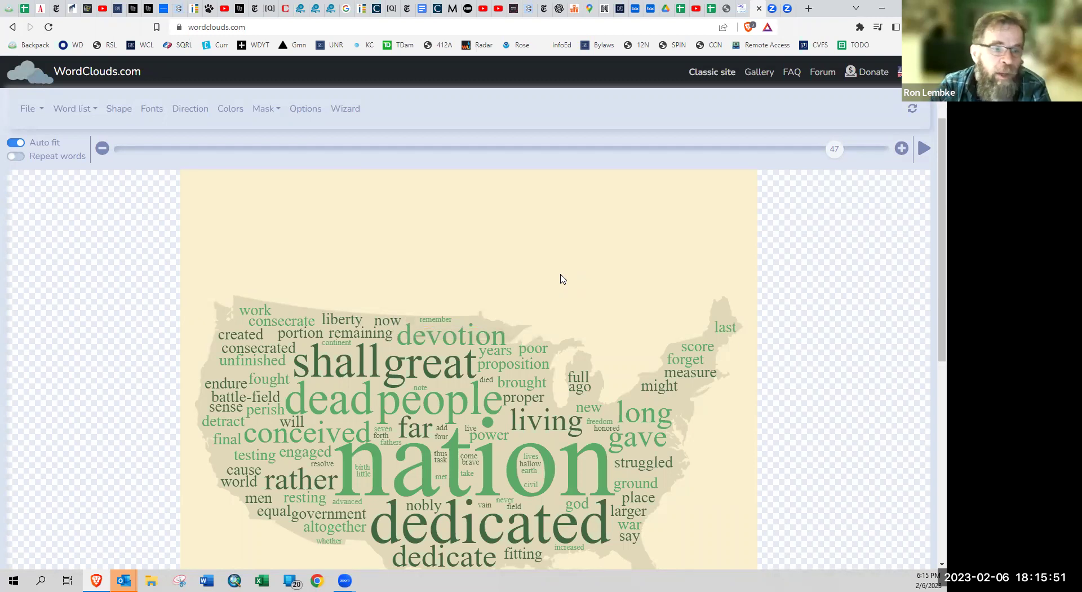
{"action": "scroll", "coordinate": [557, 279], "scroll_direction": "down", "scroll_amount": 2}
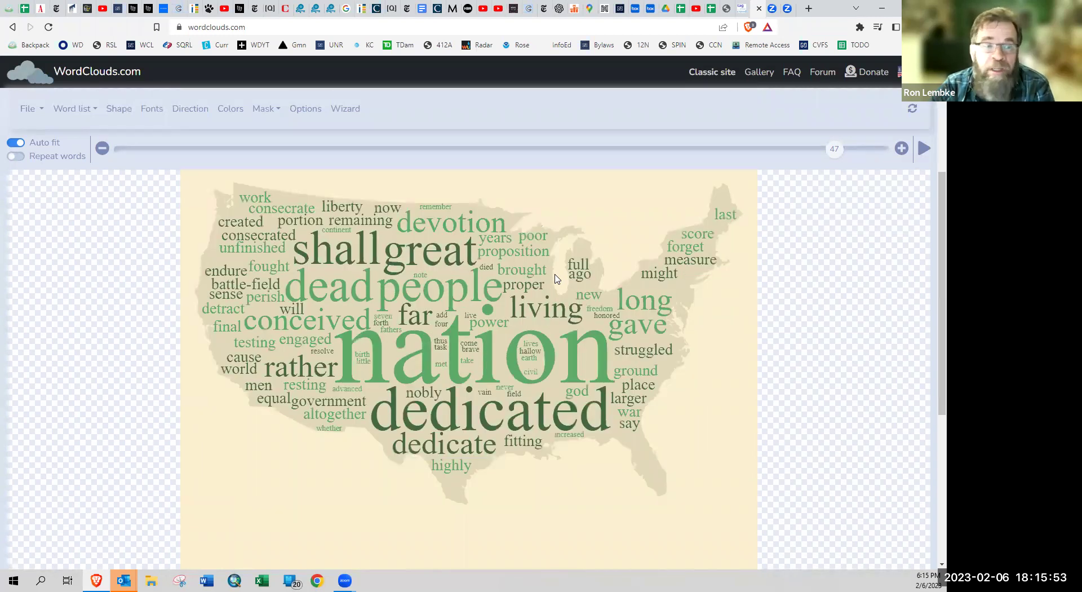
{"action": "scroll", "coordinate": [532, 266], "scroll_direction": "up", "scroll_amount": 2}
{"action": "scroll", "coordinate": [451, 198], "scroll_direction": "down", "scroll_amount": 1}
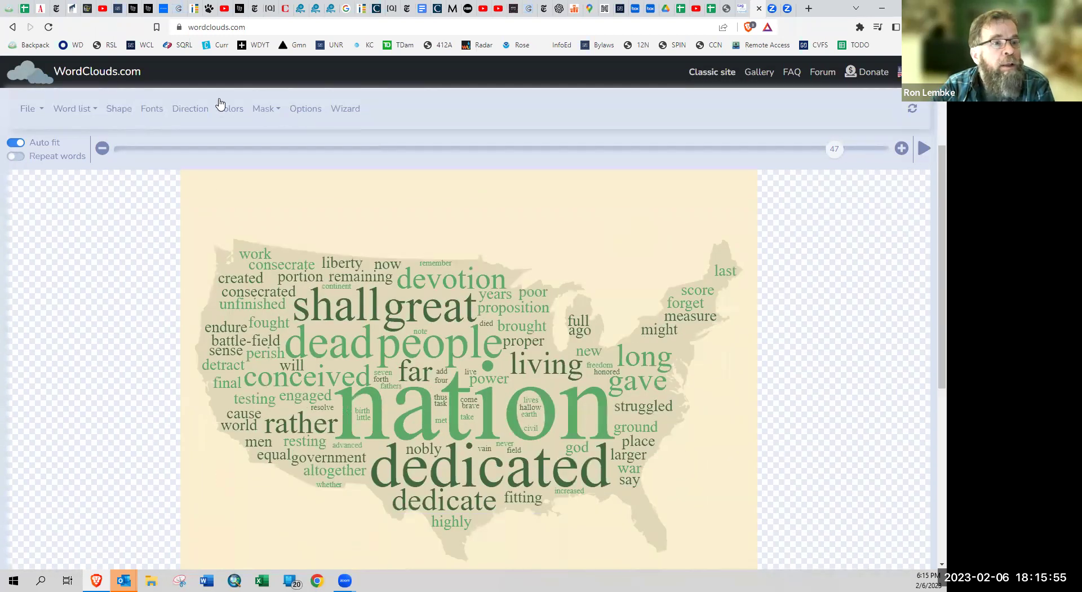
Apply a text shape to the cloud using the default text "Word" in the Bevan font.
{"action": "left_click", "coordinate": [129, 115]}
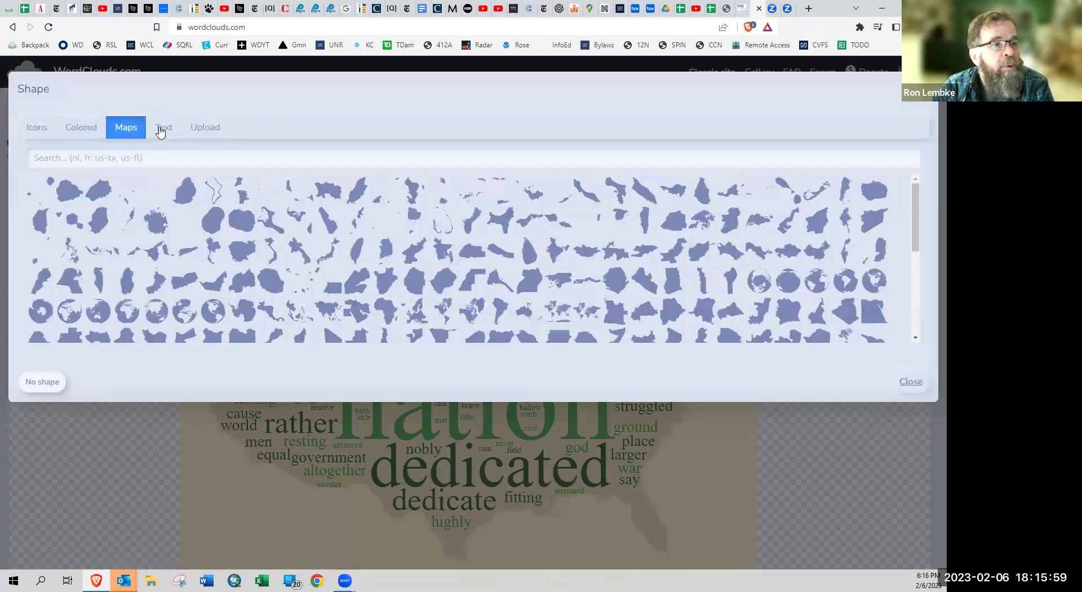
{"action": "left_click", "coordinate": [161, 130]}
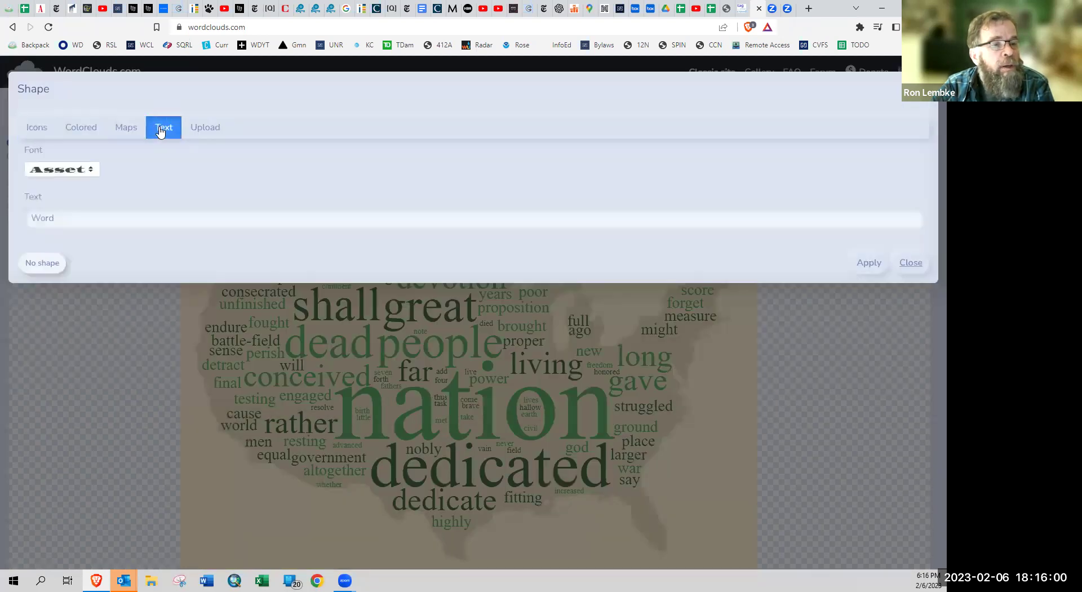
{"action": "left_click", "coordinate": [90, 172]}
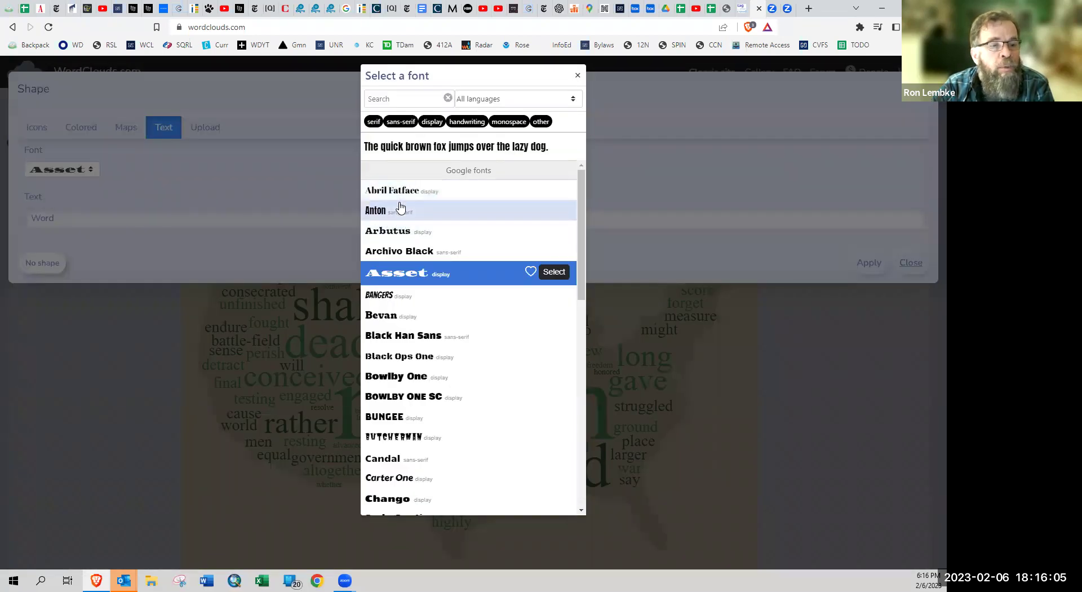
{"action": "left_click", "coordinate": [402, 317]}
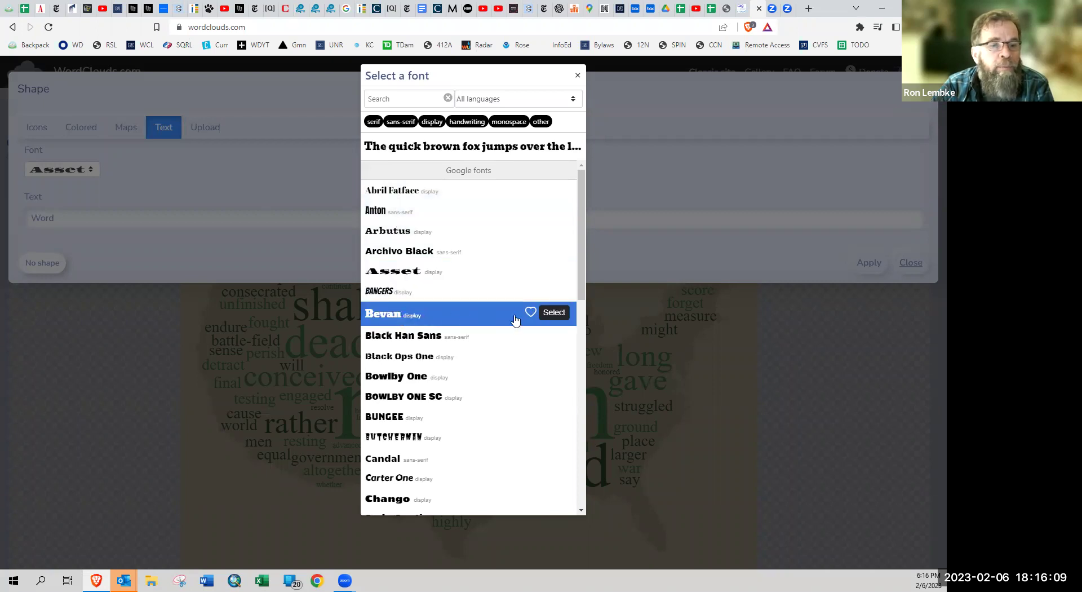
{"action": "left_click", "coordinate": [562, 312]}
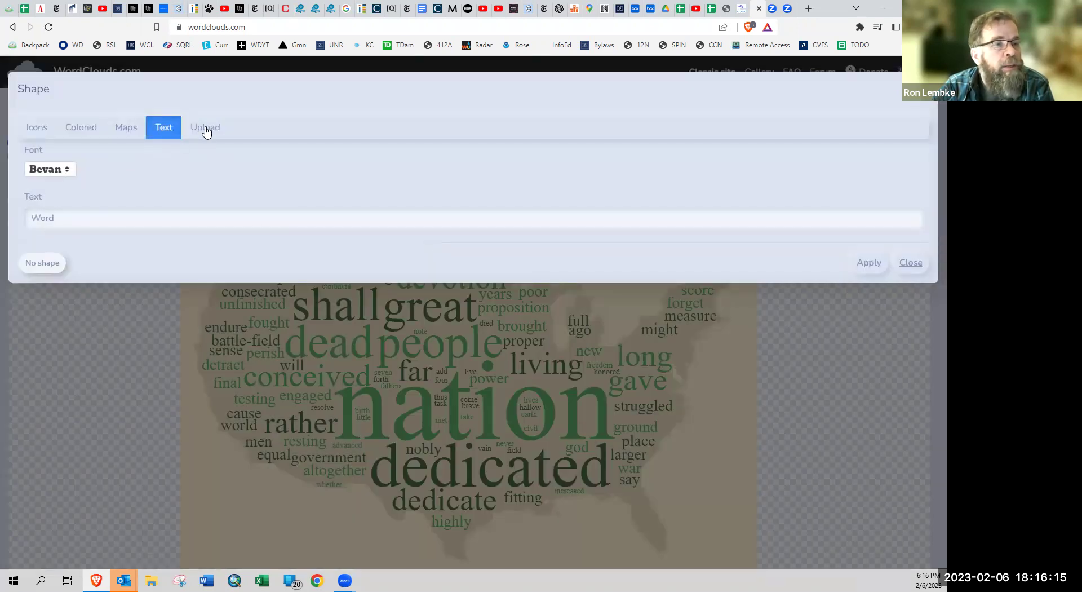
{"action": "left_click", "coordinate": [865, 264]}
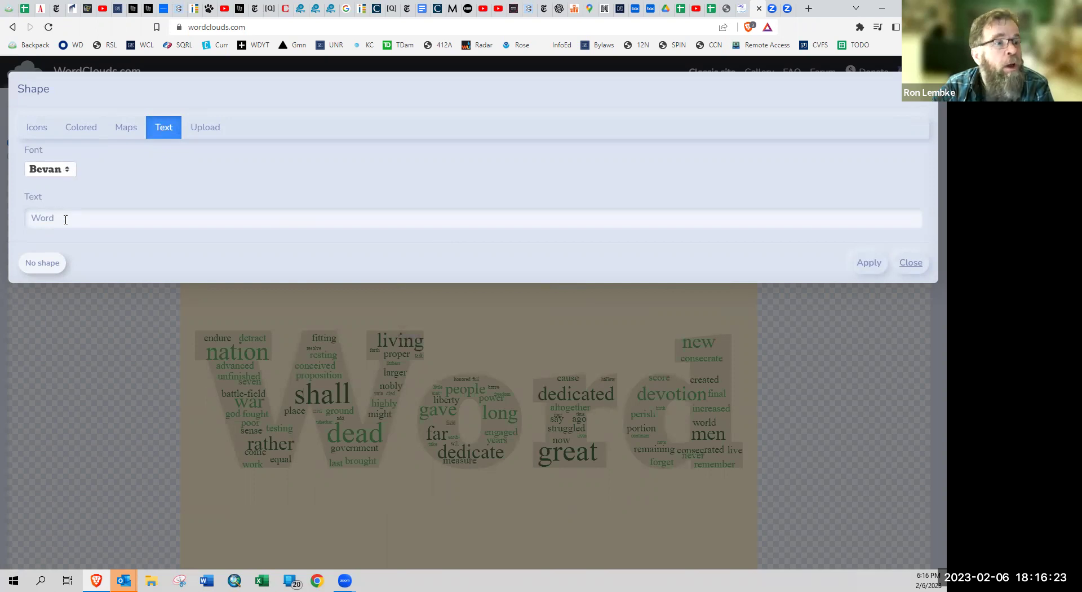
Replace the shape text with "Lincoln" and apply it to the cloud.
{"action": "left_click_drag", "start_coordinate": [66, 220], "coordinate": [11, 223]}
{"action": "key", "text": "BackSpace"}
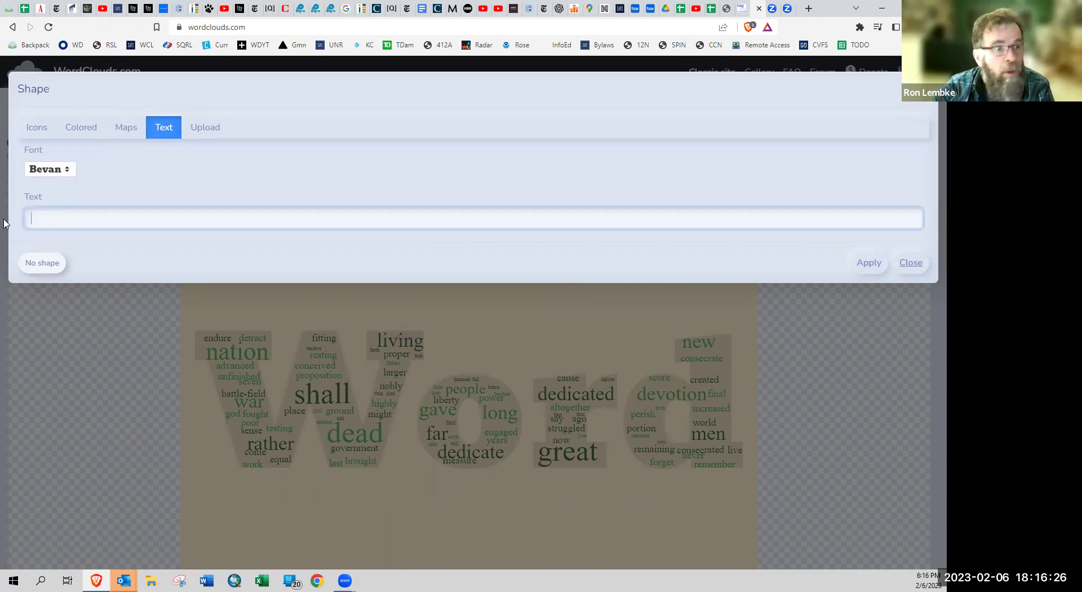
{"action": "left_click", "coordinate": [869, 265]}
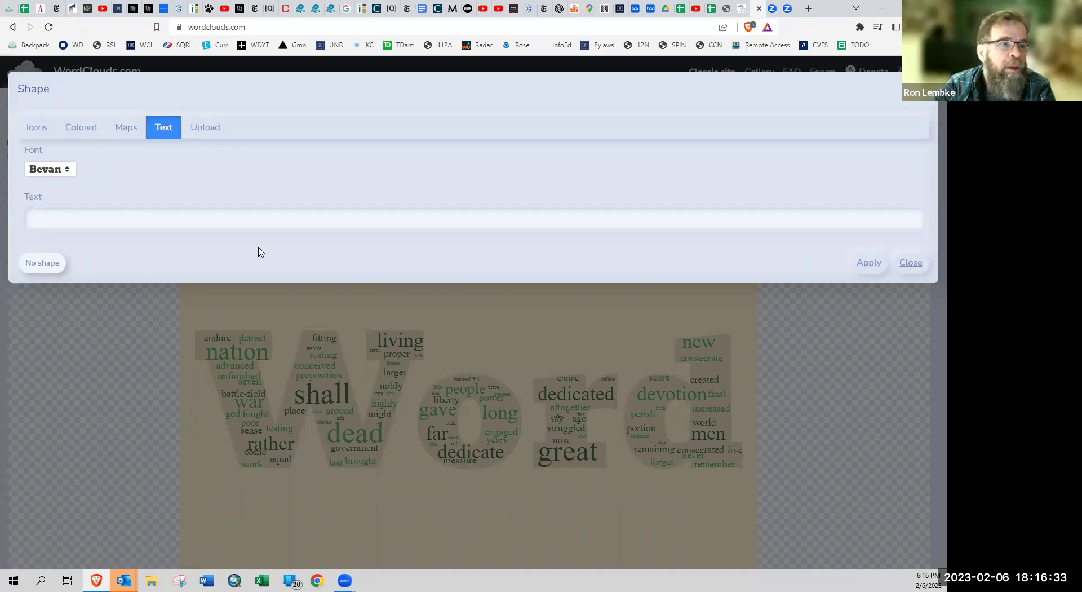
{"action": "left_click", "coordinate": [252, 219]}
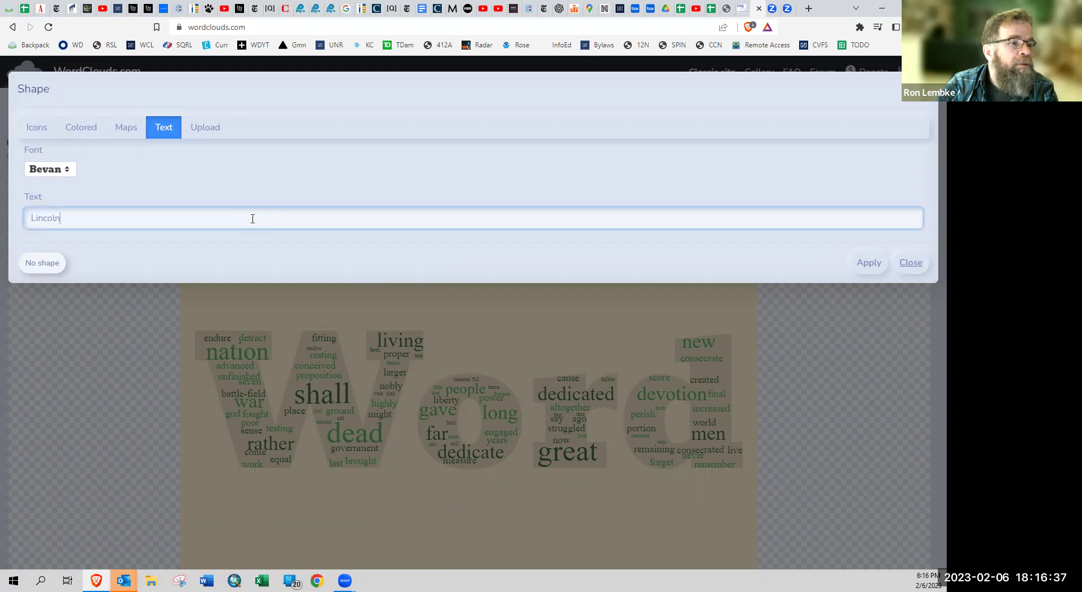
{"action": "left_click", "coordinate": [866, 262]}
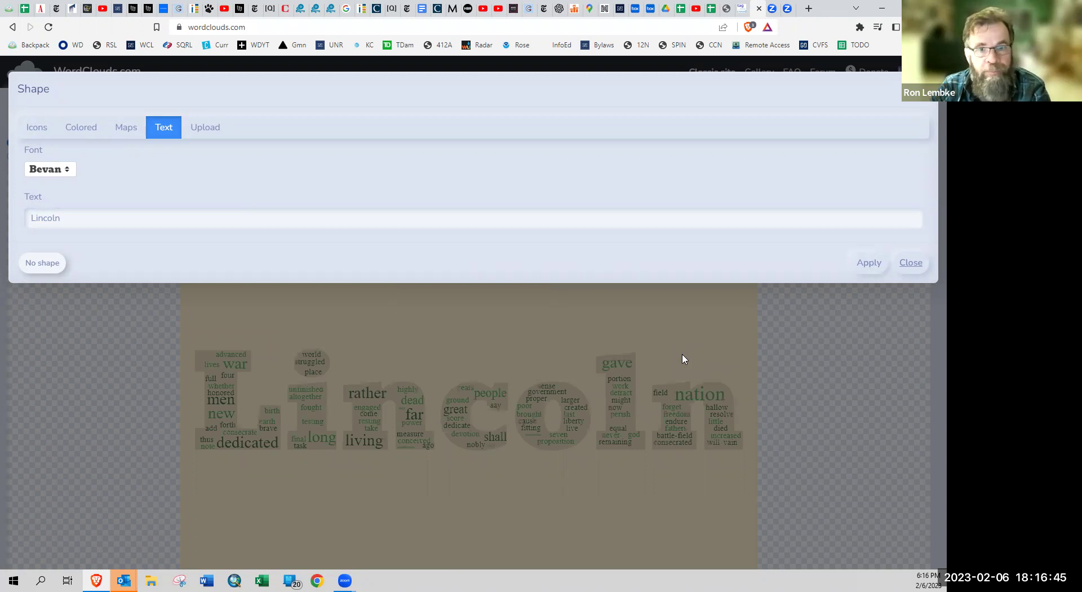
Switch the cloud back to the contiguous United States map shape by searching the maps for "US".
{"action": "left_click", "coordinate": [119, 131]}
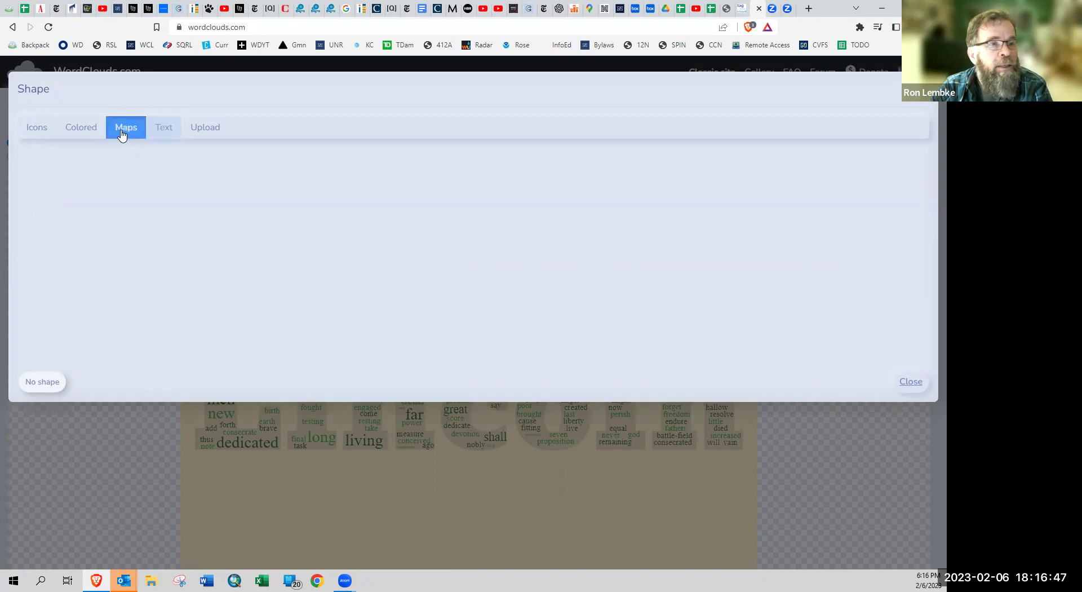
{"action": "left_click", "coordinate": [155, 159]}
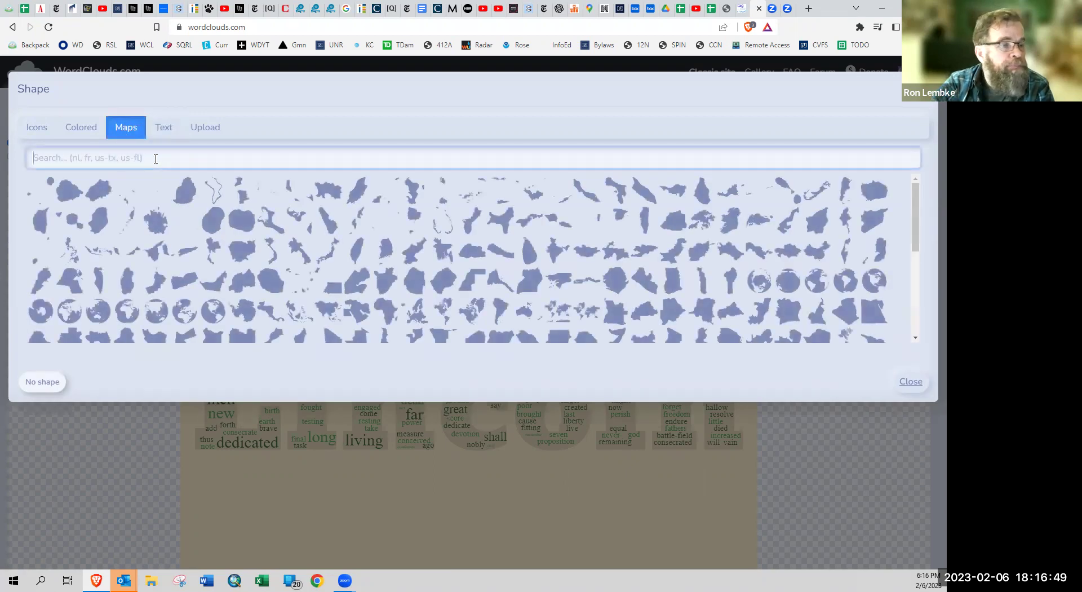
{"action": "type", "text": "US"}
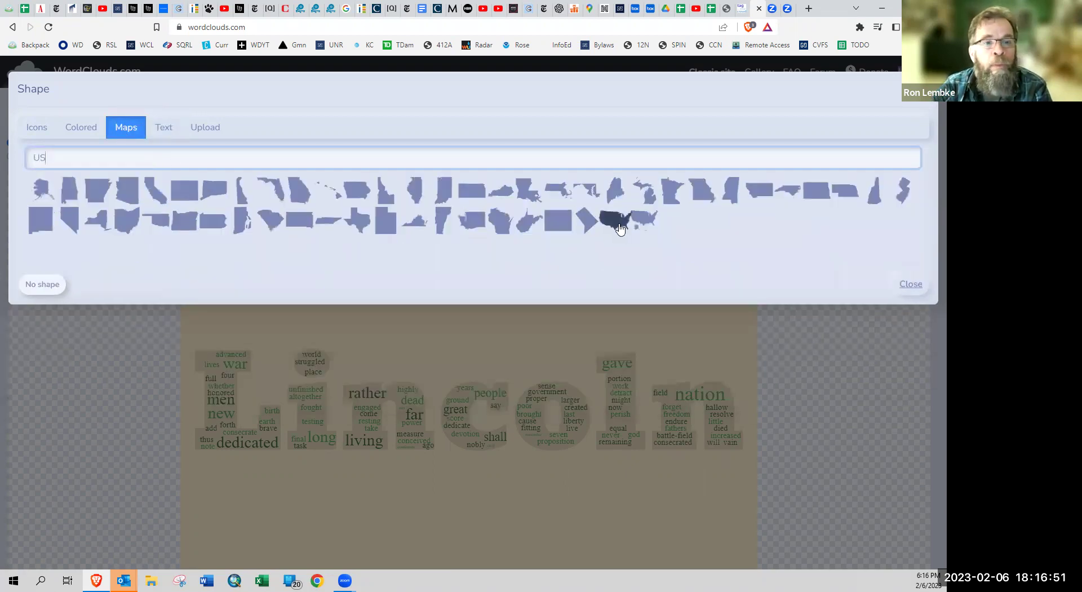
{"action": "left_click", "coordinate": [620, 227]}
{"action": "left_click", "coordinate": [621, 227]}
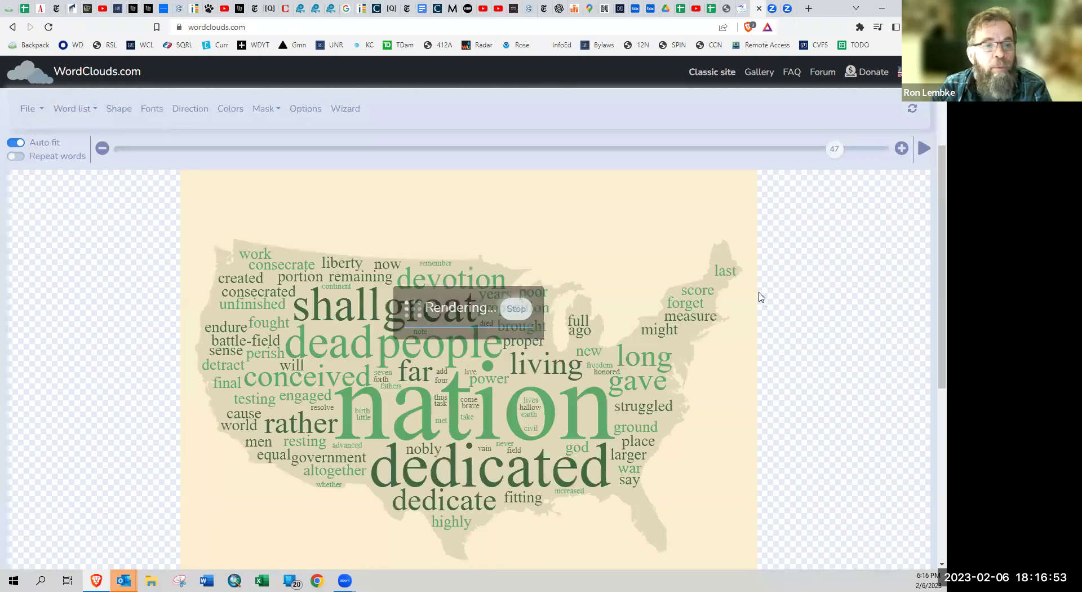
Change the word cloud's font to Bevan and apply it.
{"action": "left_click", "coordinate": [152, 109]}
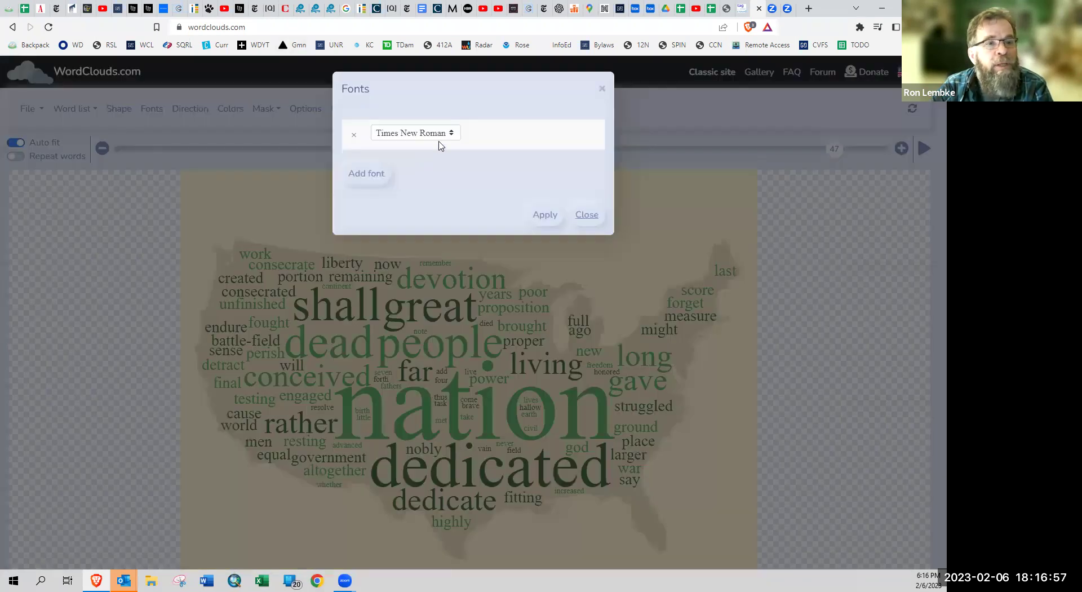
{"action": "left_click", "coordinate": [451, 133]}
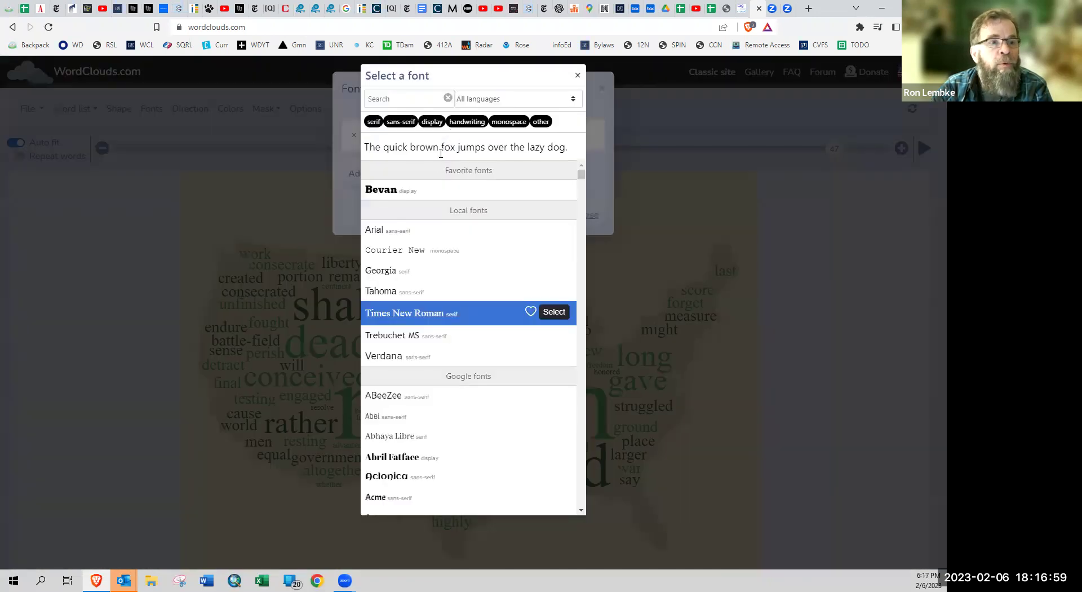
{"action": "left_click", "coordinate": [398, 192]}
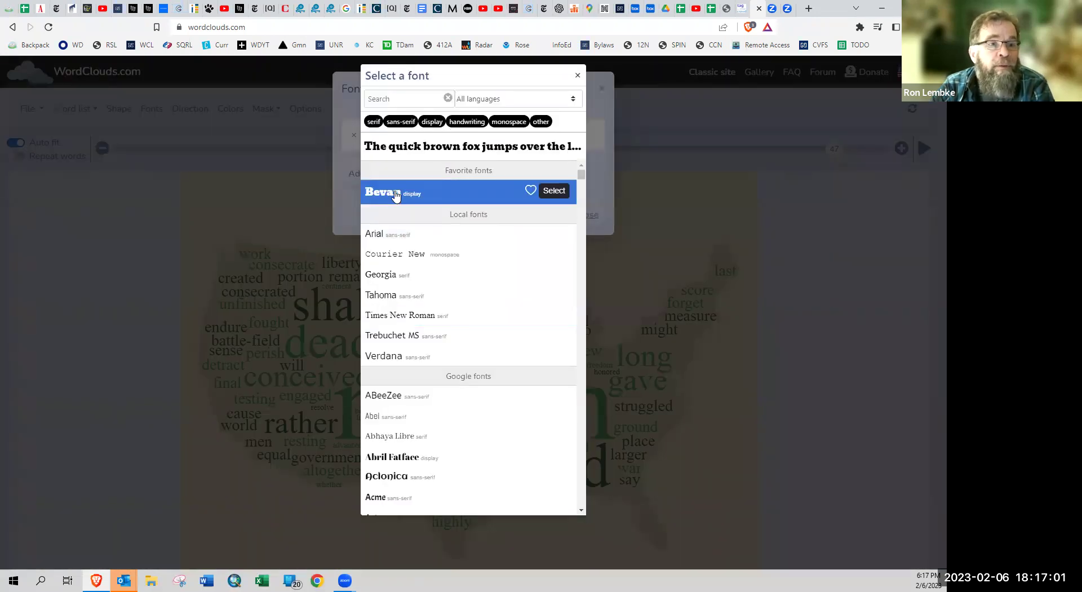
{"action": "left_click", "coordinate": [555, 190]}
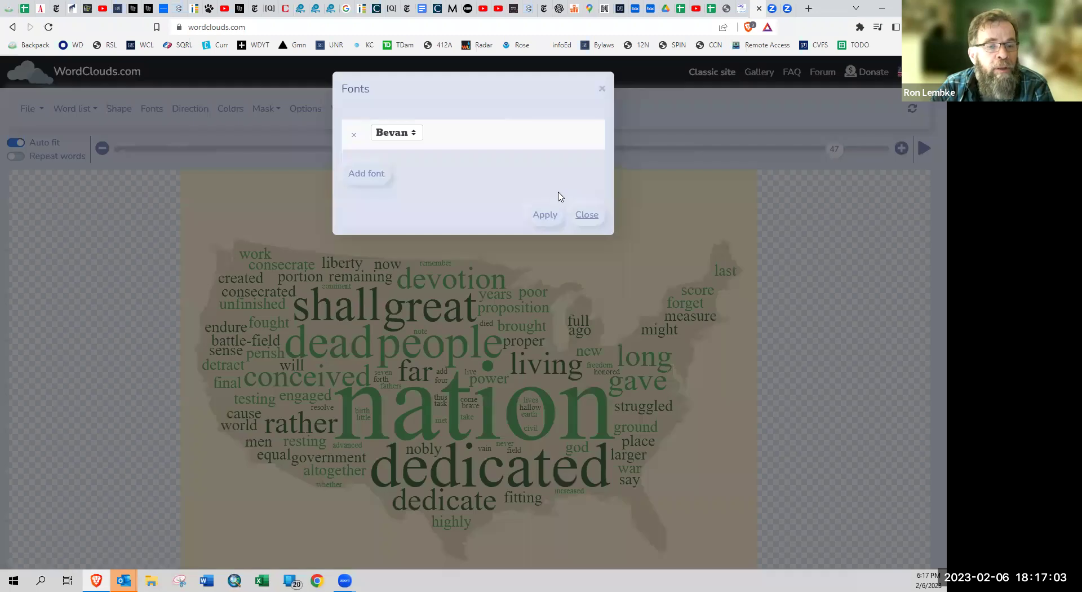
{"action": "left_click", "coordinate": [538, 218]}
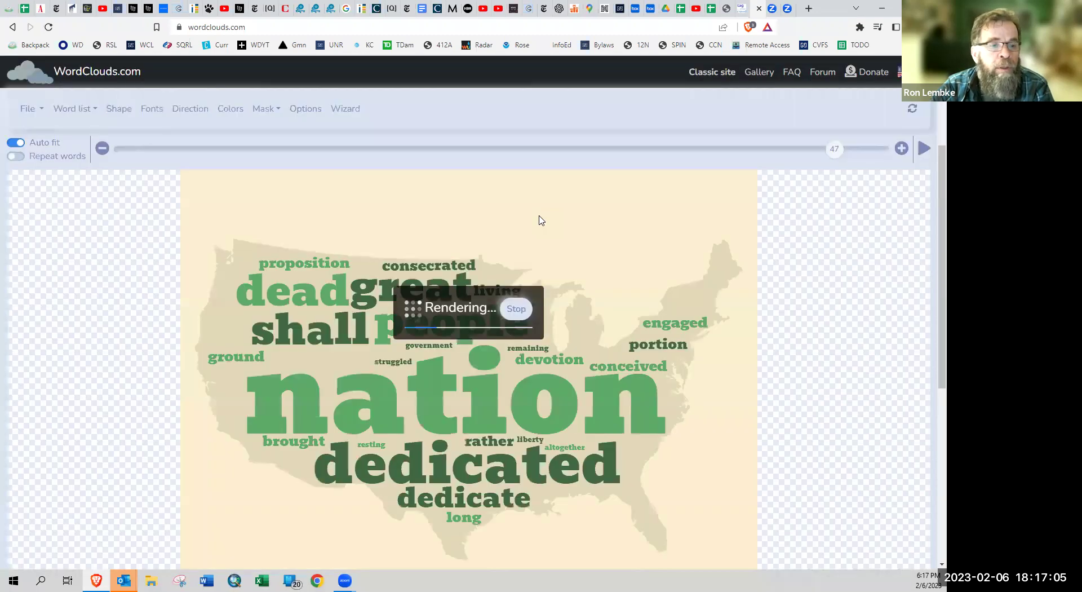
Try the mixed horizontal and vertical word direction, followed by the mix of horizontal, vertical and both diagonals.
{"action": "left_click", "coordinate": [195, 109]}
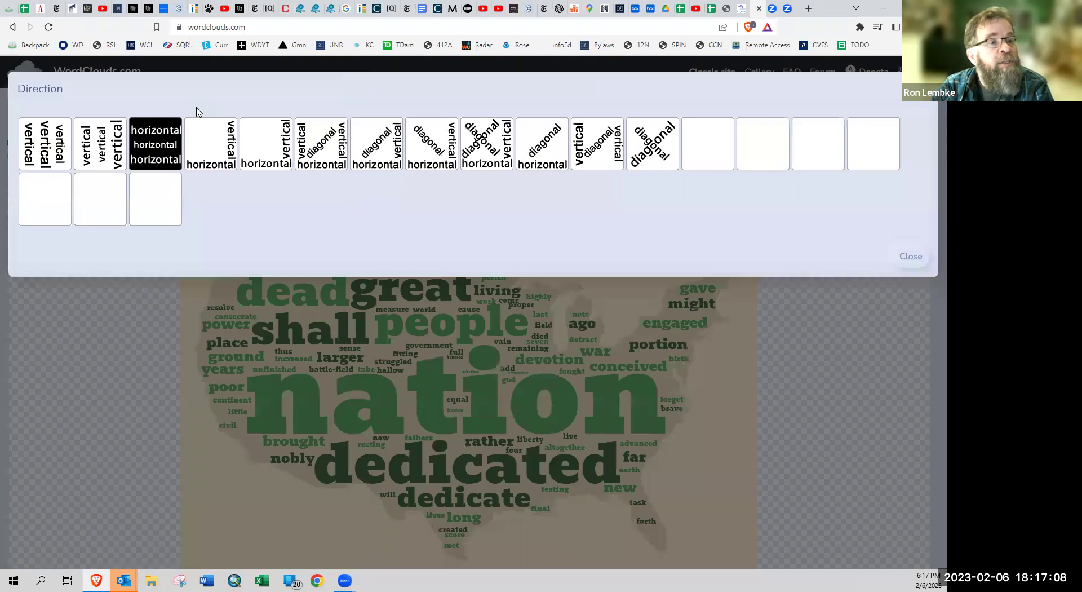
{"action": "left_click", "coordinate": [52, 150]}
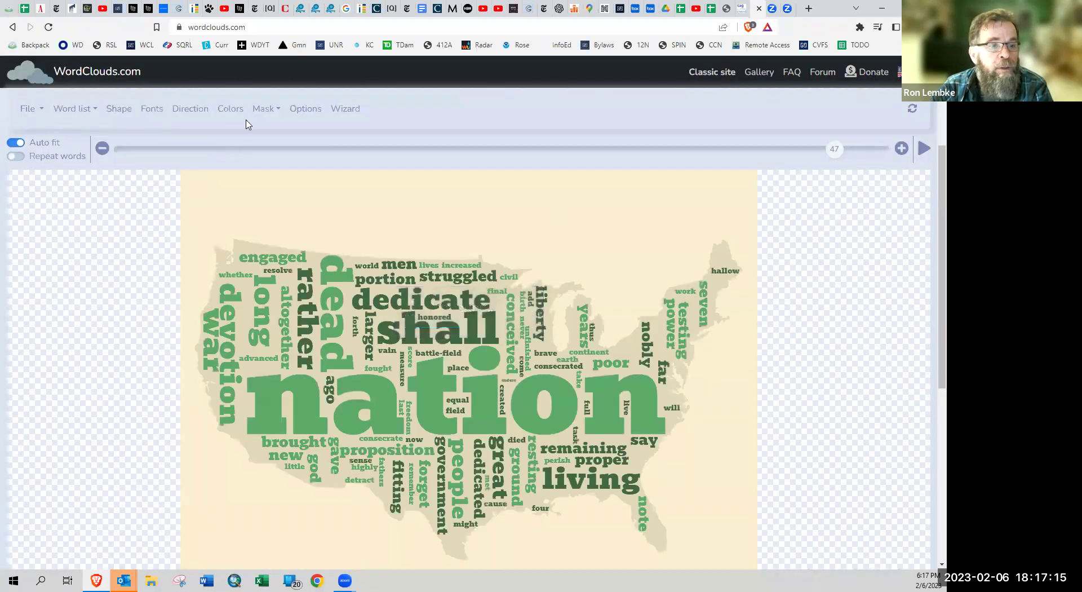
{"action": "left_click", "coordinate": [189, 108]}
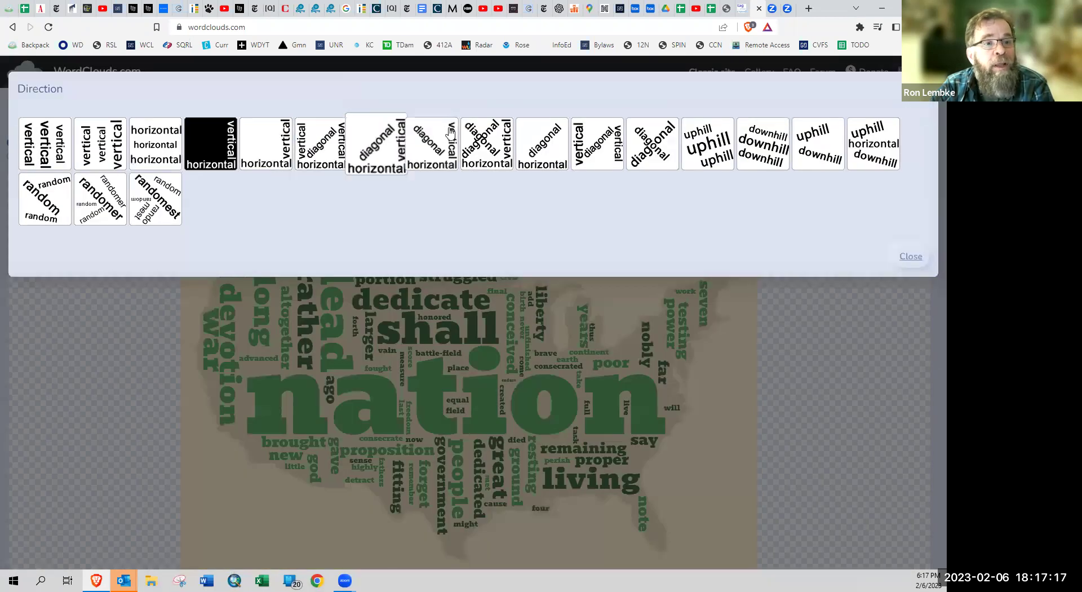
{"action": "left_click", "coordinate": [486, 145]}
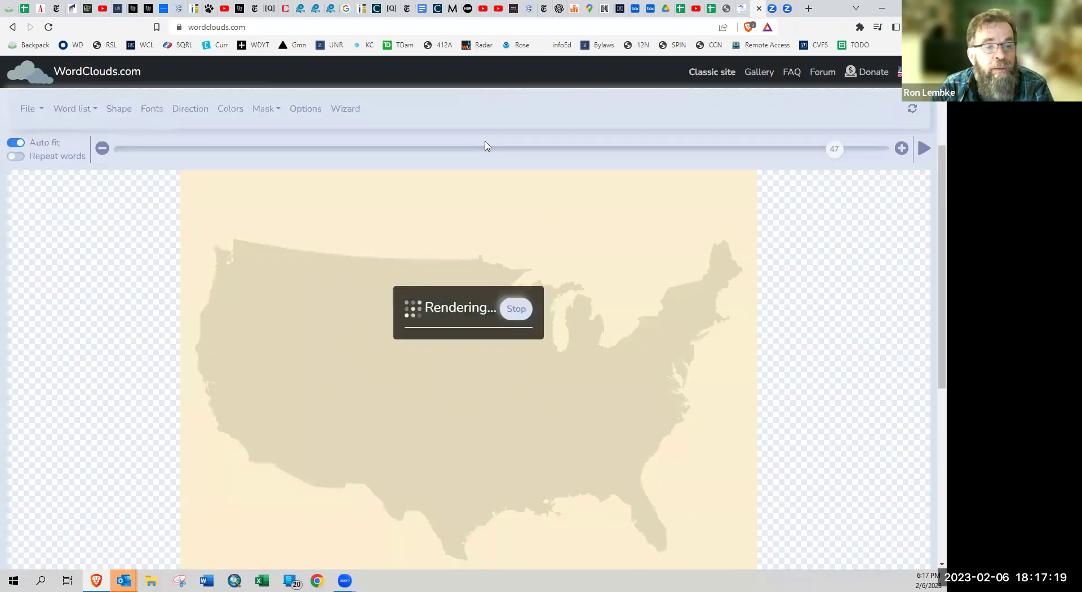
Set the word direction of the map-shaped cloud to "randomest".
{"action": "left_click", "coordinate": [188, 116]}
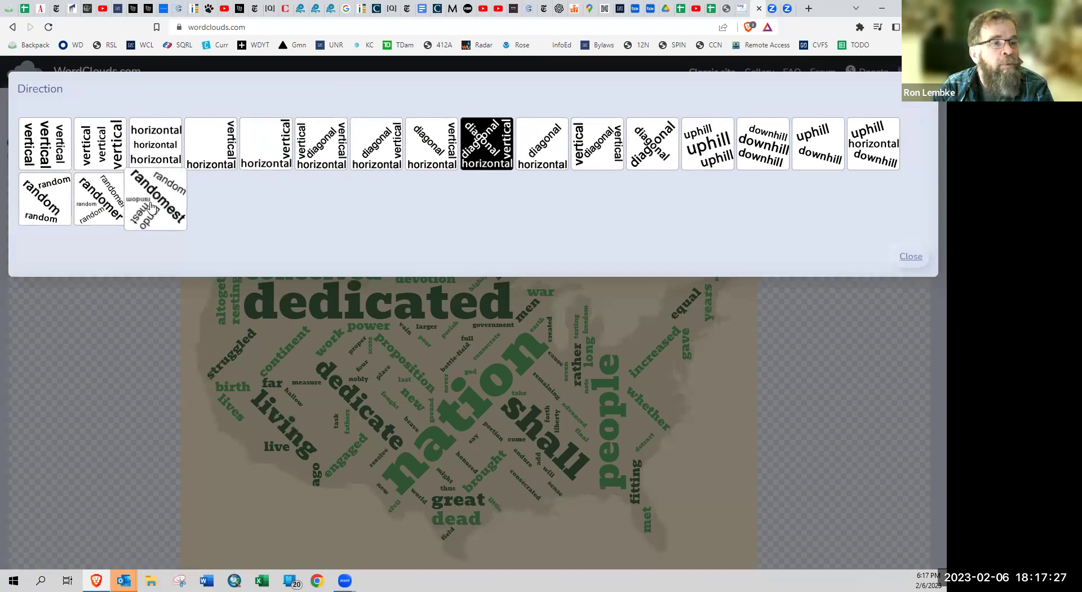
{"action": "left_click", "coordinate": [151, 206]}
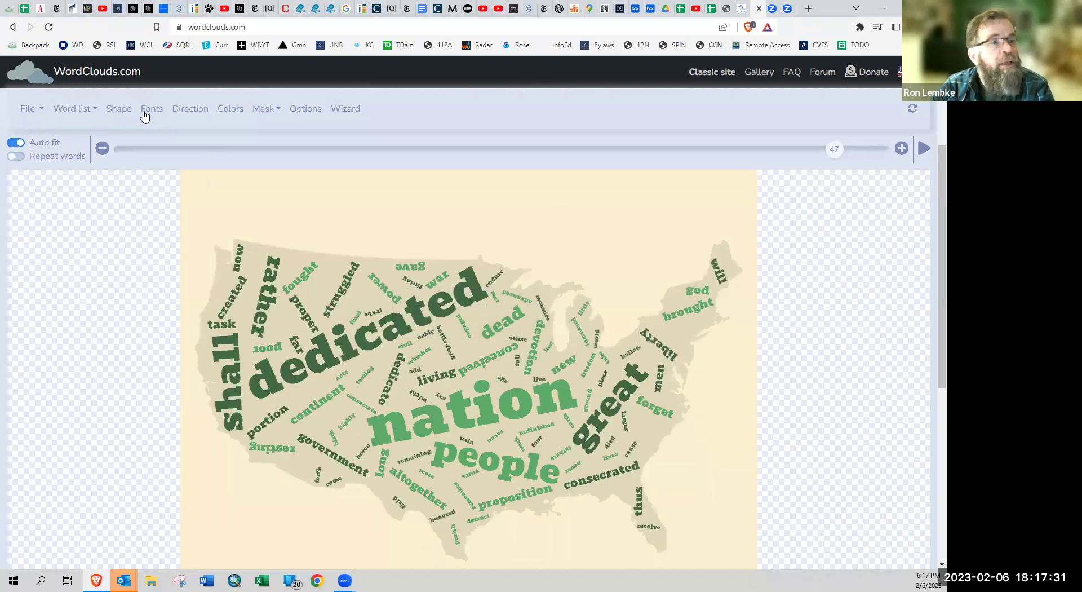
Set the word direction of the map-shaped cloud to the mix of horizontal and vertical words.
{"action": "left_click", "coordinate": [194, 114]}
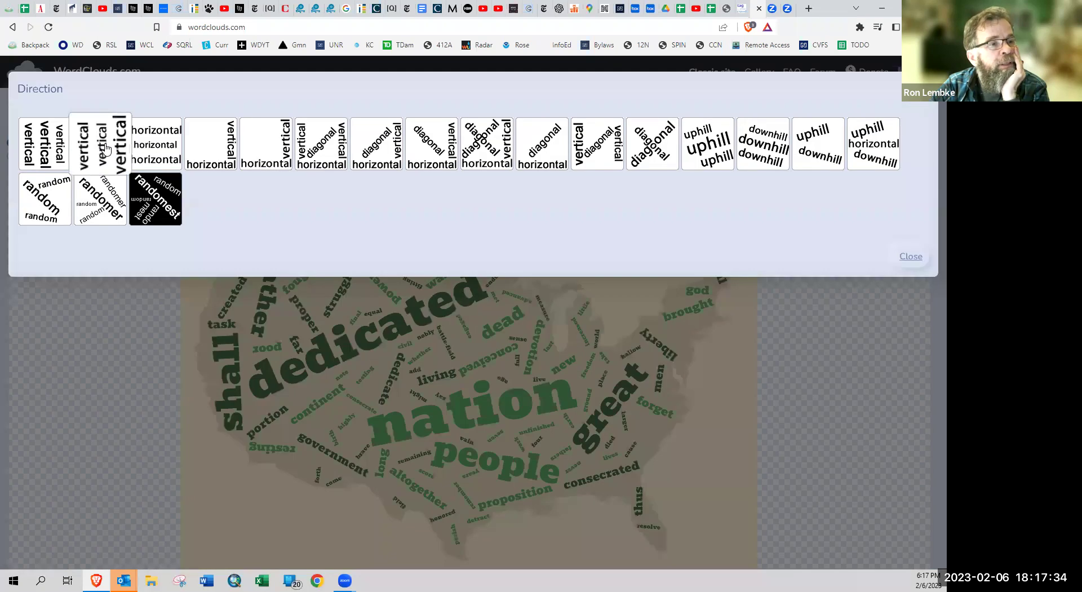
{"action": "left_click", "coordinate": [212, 147]}
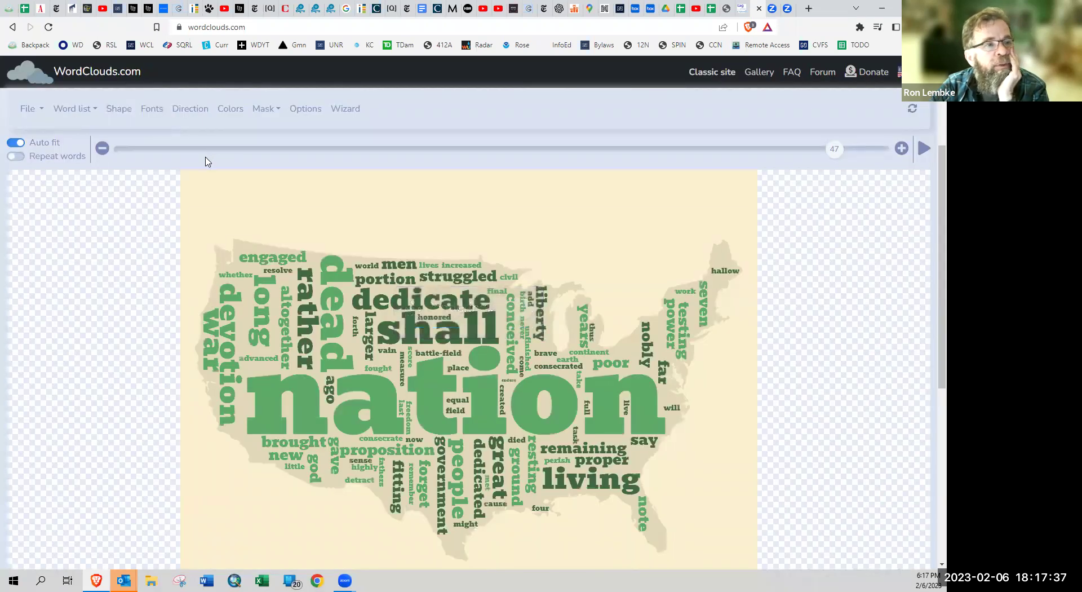
Change the dark green word color to a bright blue, rgb(34, 75, 227).
{"action": "left_click", "coordinate": [234, 110]}
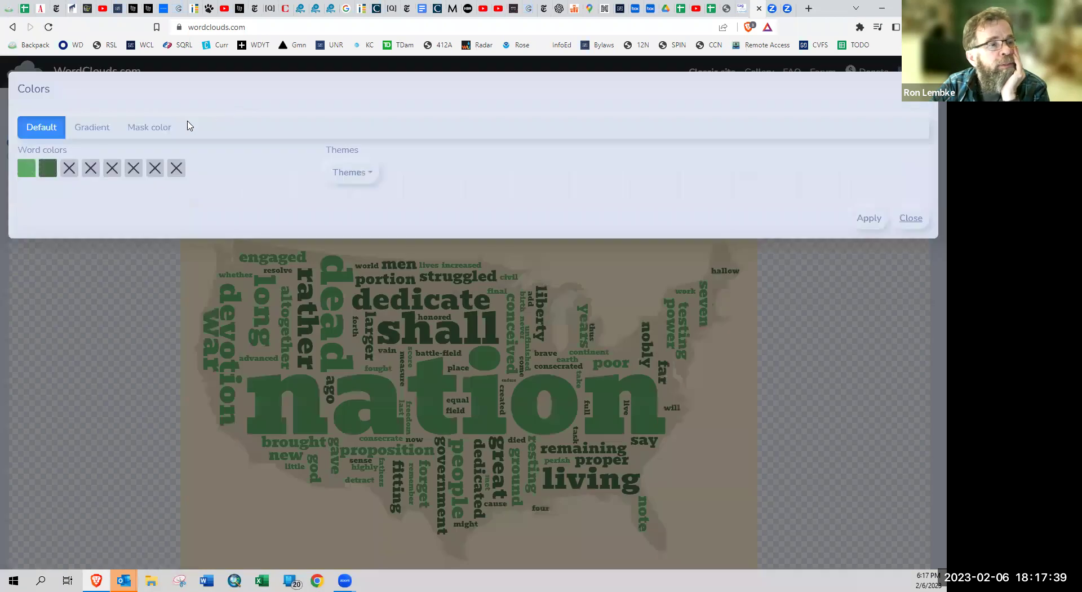
{"action": "left_click", "coordinate": [47, 170]}
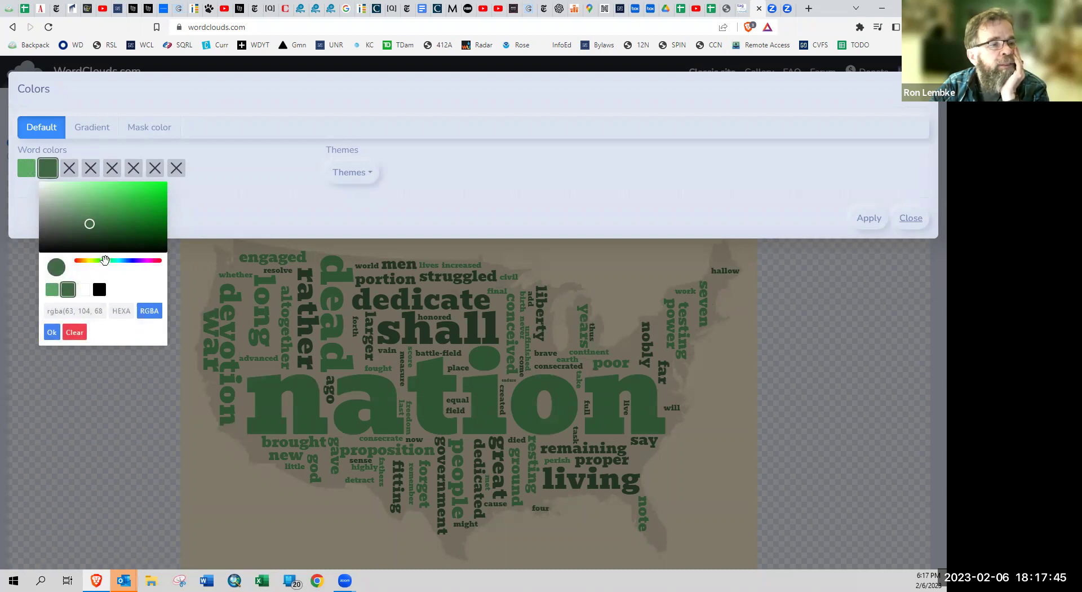
{"action": "left_click_drag", "start_coordinate": [105, 260], "coordinate": [129, 261]}
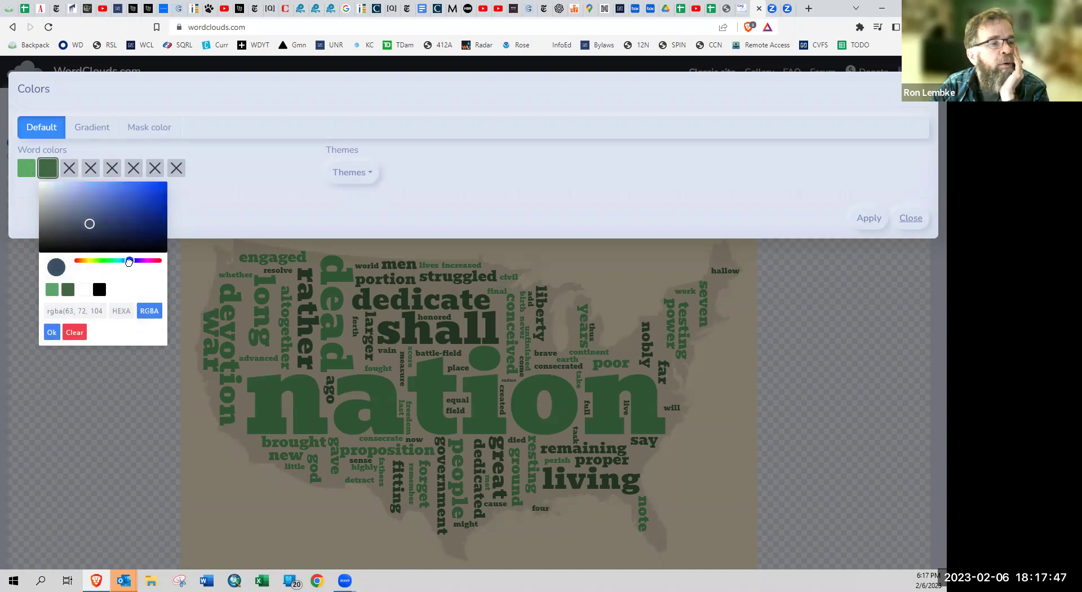
{"action": "left_click", "coordinate": [148, 188]}
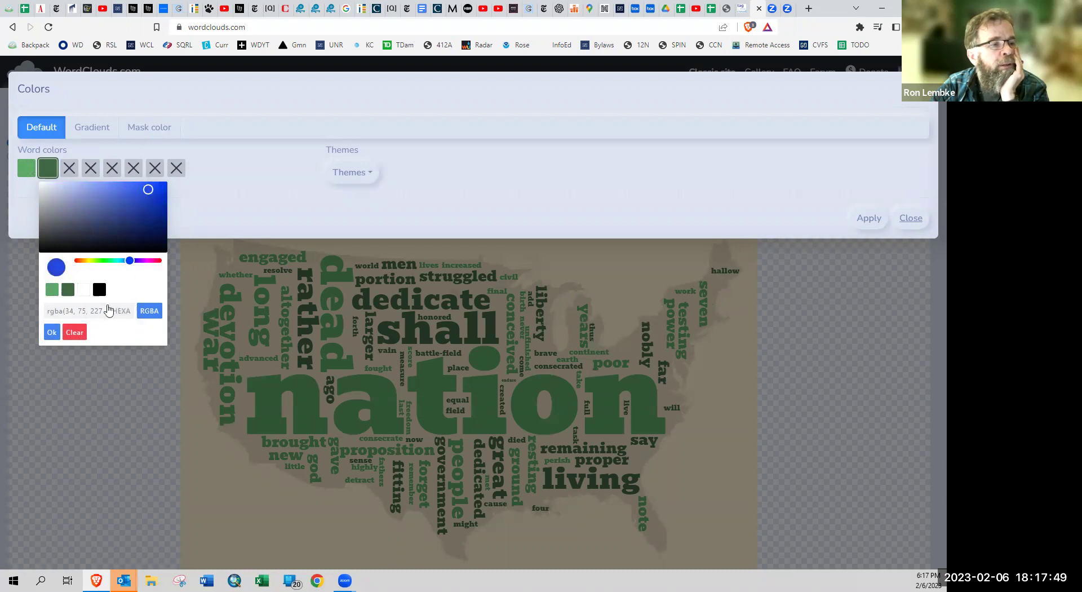
{"action": "left_click", "coordinate": [51, 332]}
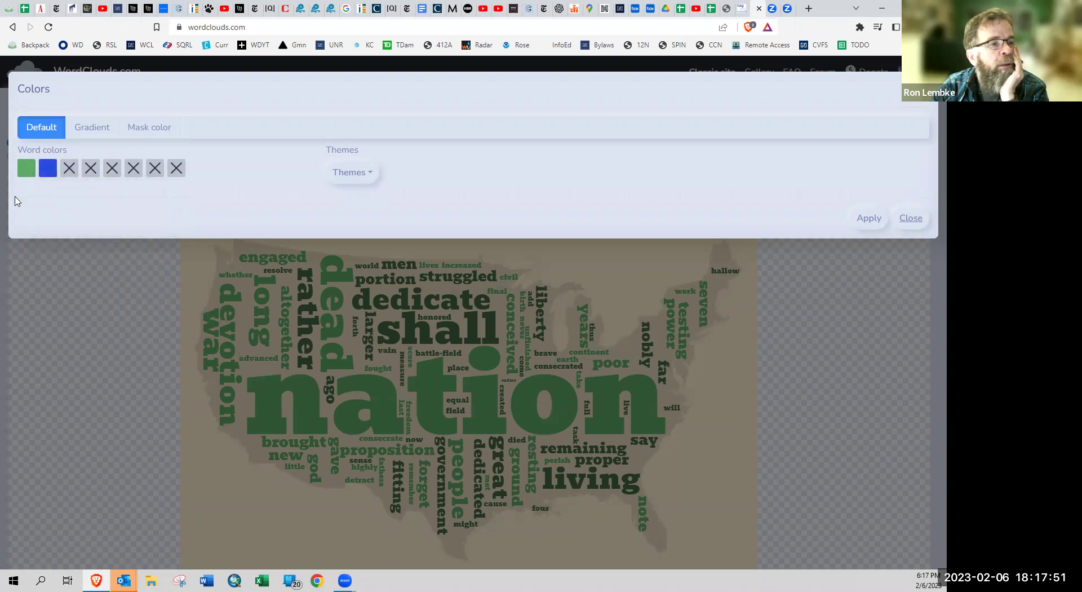
Change the light green word color to a bright red, rgb(243, 3, 3), and apply the new word colors to the cloud.
{"action": "left_click", "coordinate": [26, 170]}
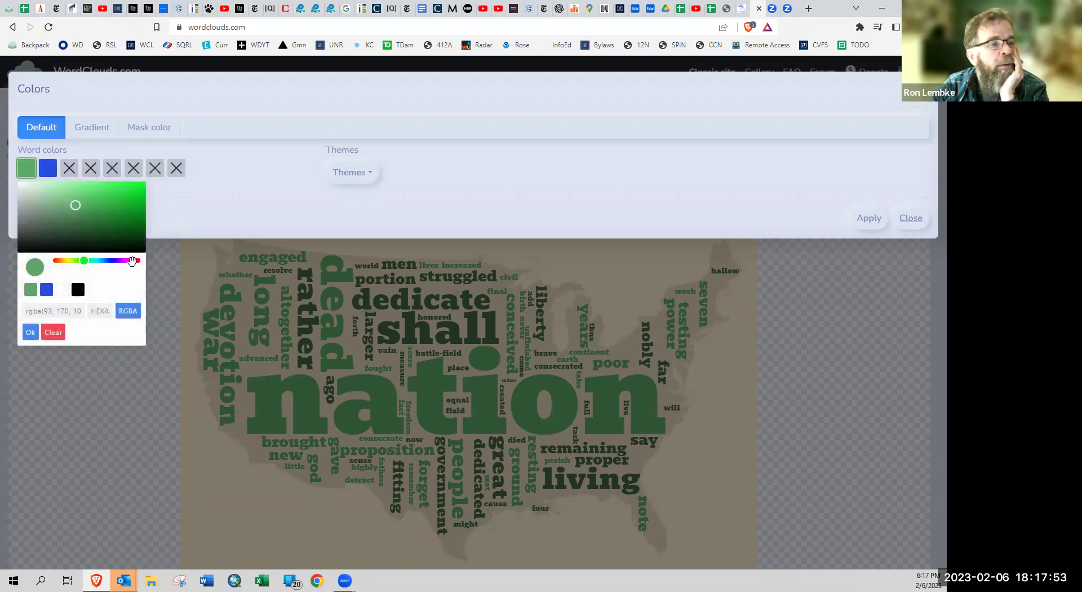
{"action": "left_click_drag", "start_coordinate": [84, 259], "coordinate": [140, 263]}
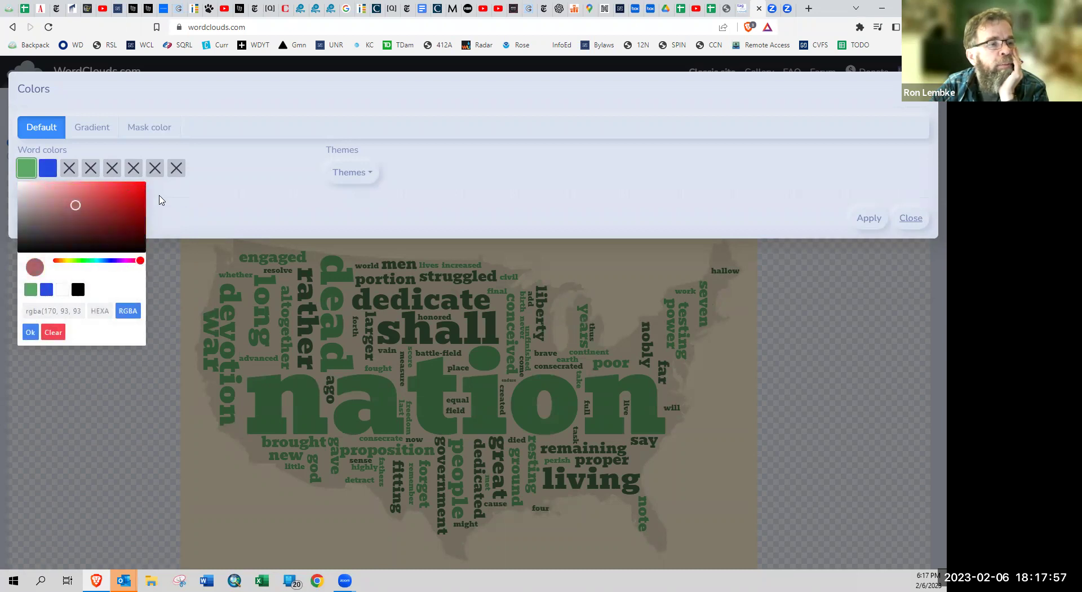
{"action": "left_click", "coordinate": [143, 183]}
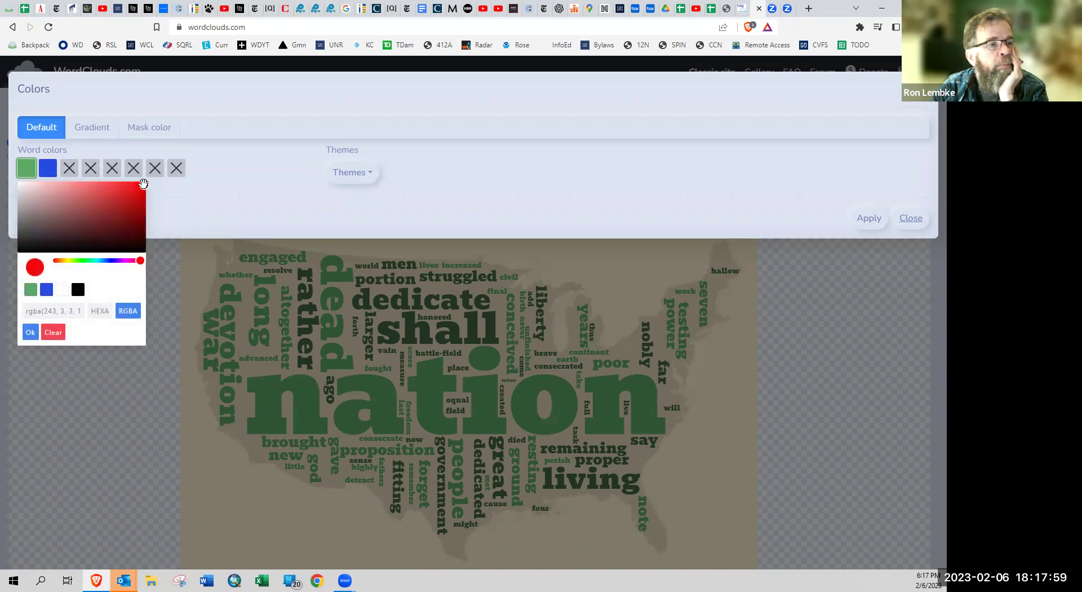
{"action": "left_click", "coordinate": [31, 333]}
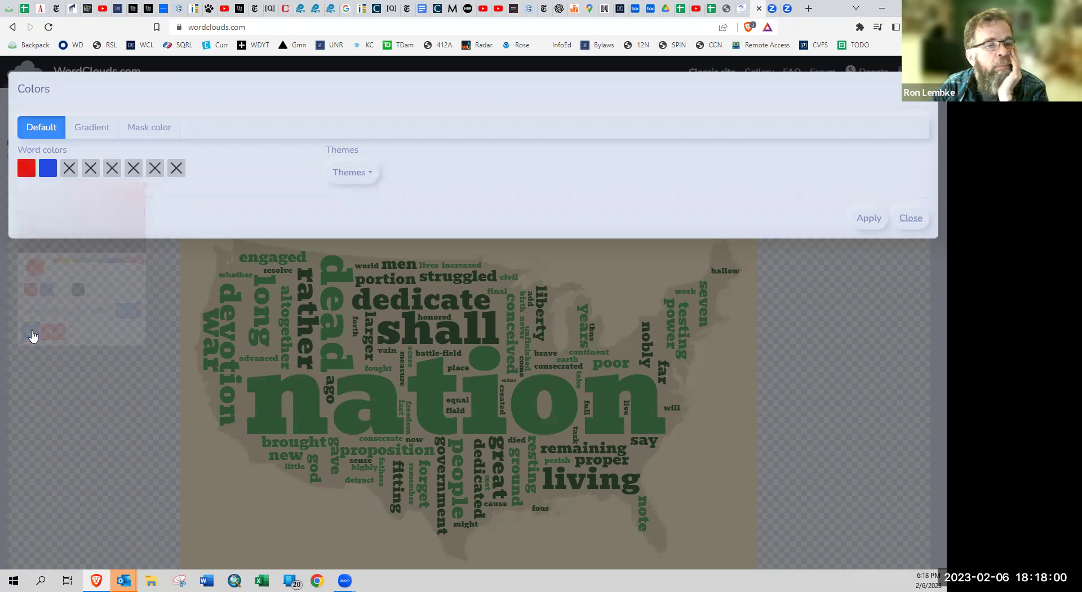
{"action": "left_click", "coordinate": [868, 220]}
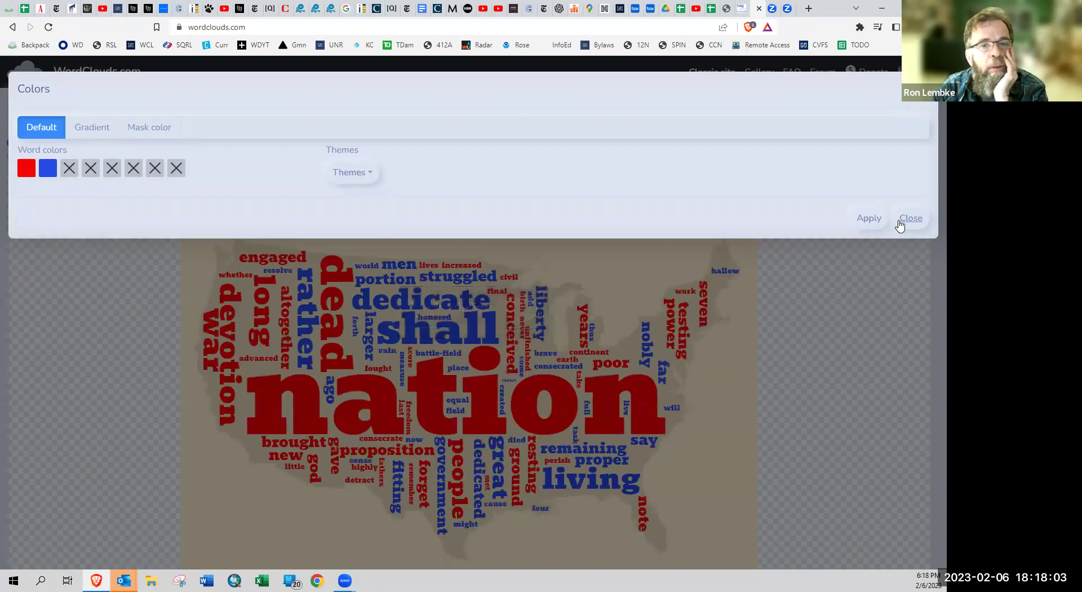
Look over the mask color and gradient settings, and the text drawing options.
{"action": "left_click", "coordinate": [148, 124]}
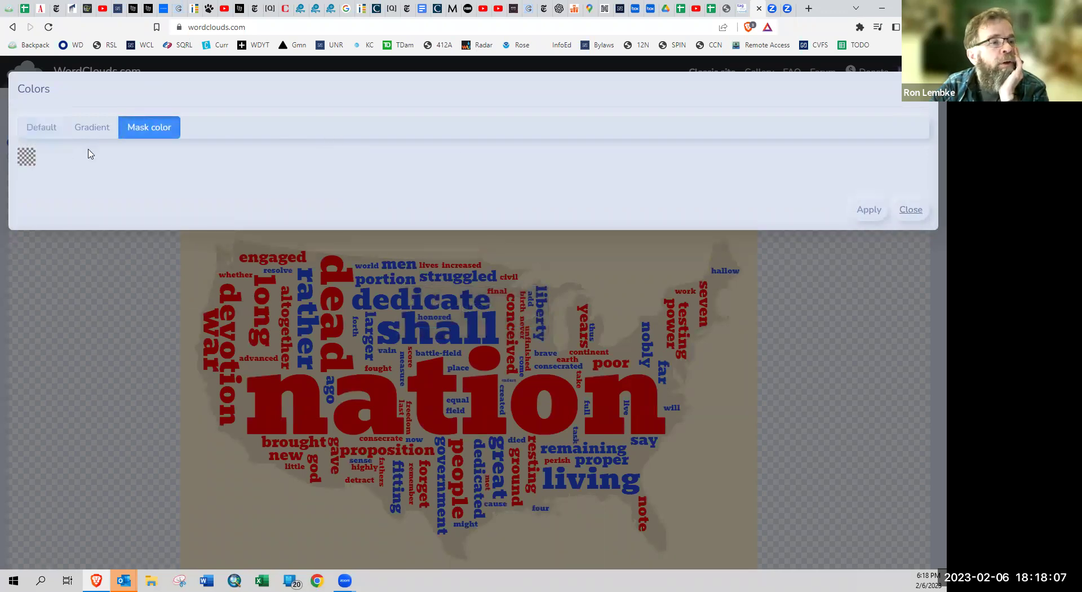
{"action": "left_click", "coordinate": [90, 128]}
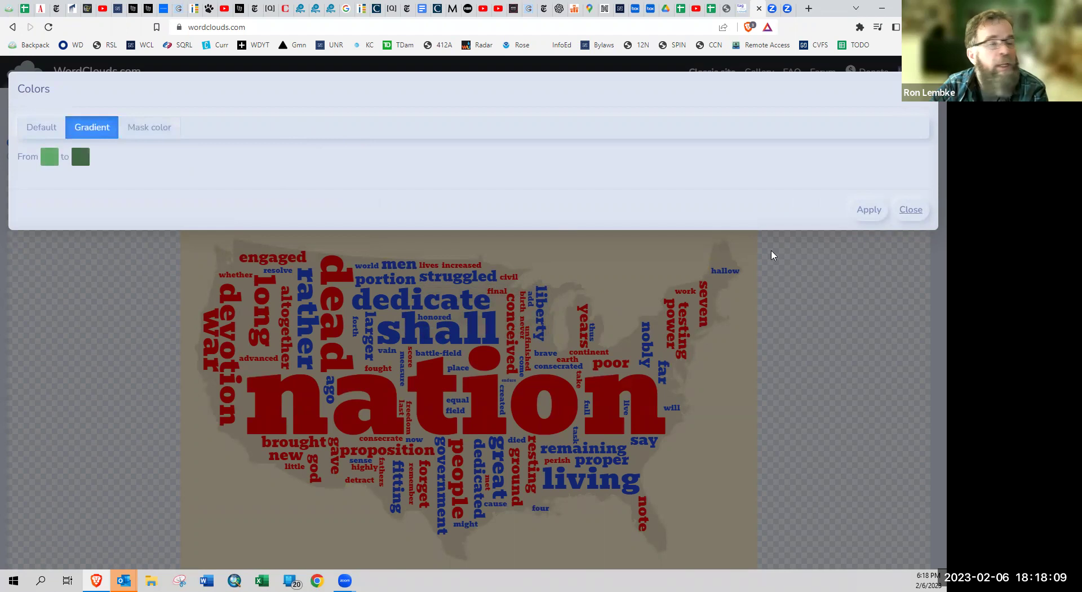
{"action": "left_click", "coordinate": [910, 209]}
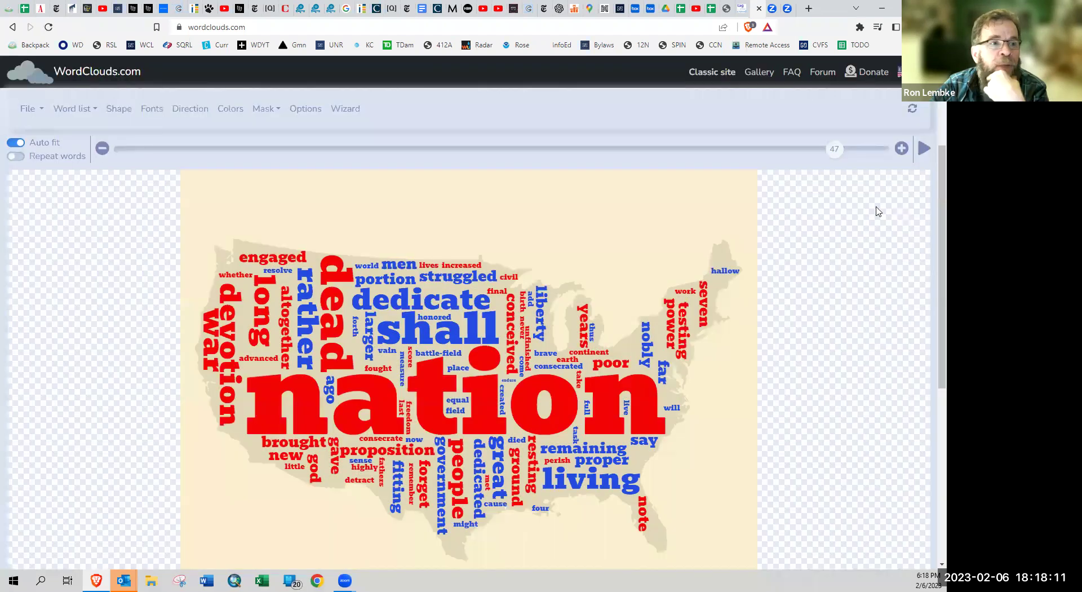
{"action": "left_click", "coordinate": [305, 109]}
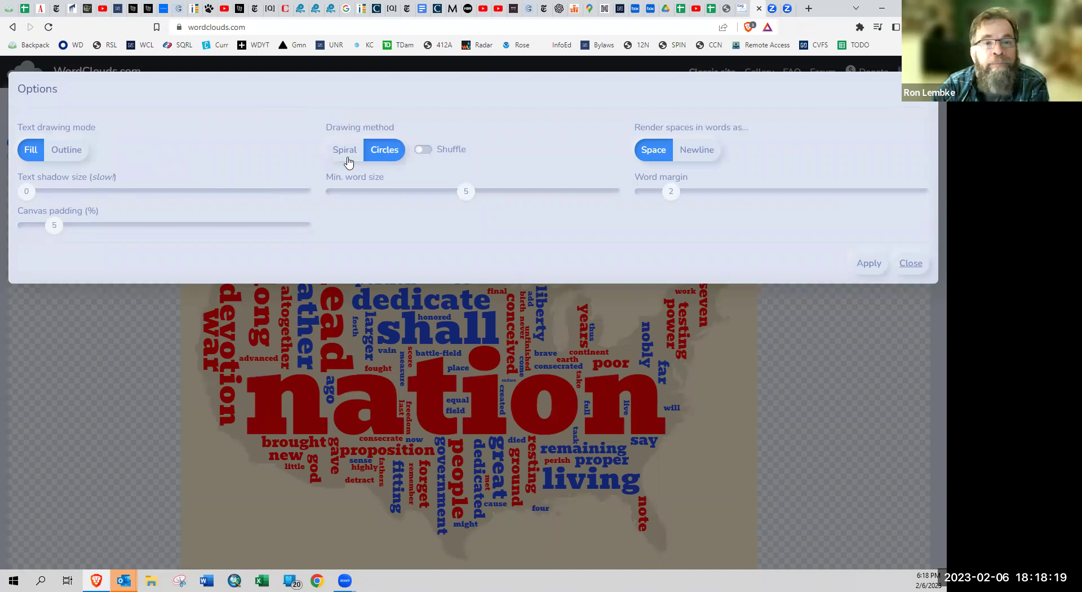
{"action": "left_click", "coordinate": [916, 266]}
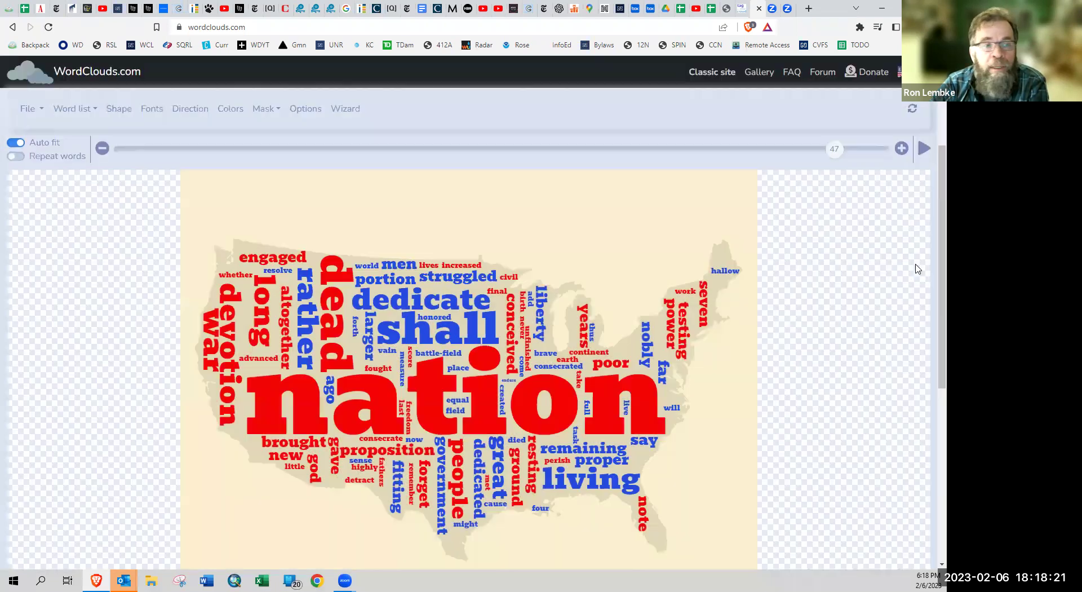
Start the wizard's guided tour, stop it at the introductory tip and return to the word cloud.
{"action": "left_click", "coordinate": [351, 112]}
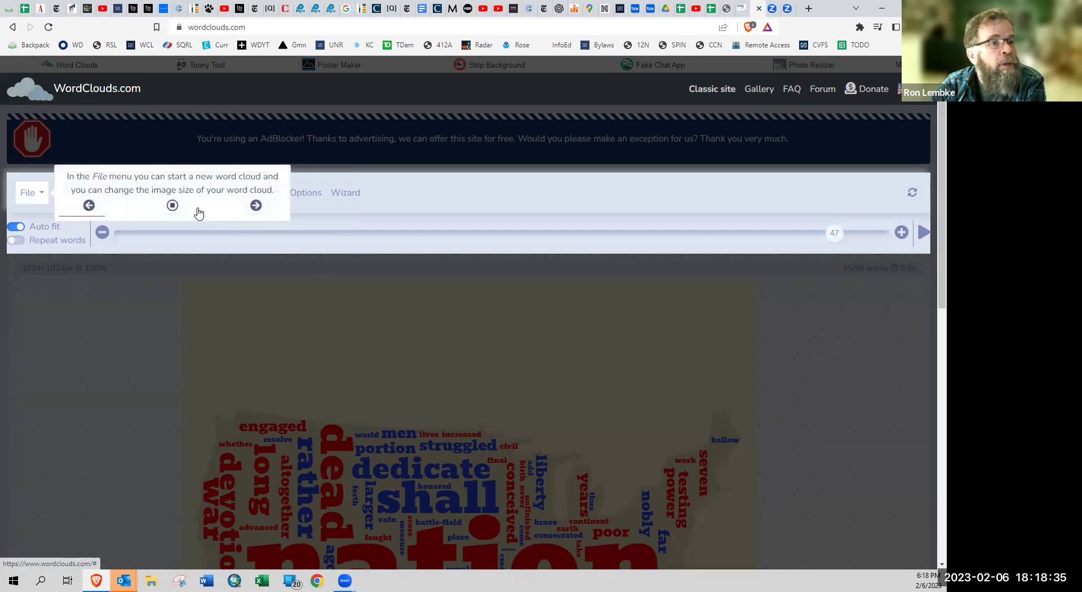
{"action": "left_click", "coordinate": [172, 206]}
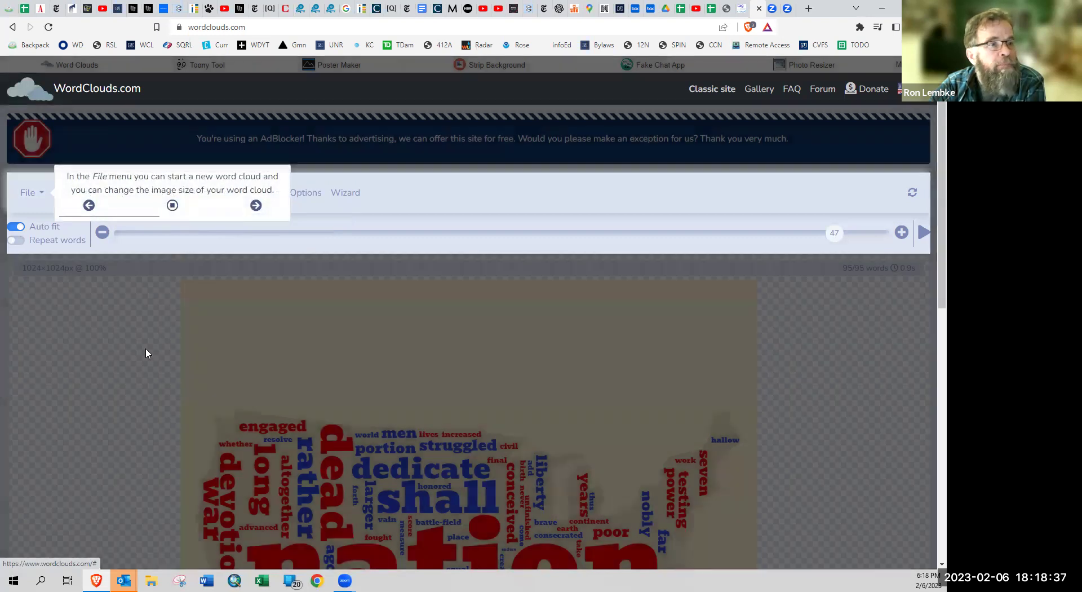
{"action": "scroll", "coordinate": [145, 354], "scroll_direction": "down", "scroll_amount": 4}
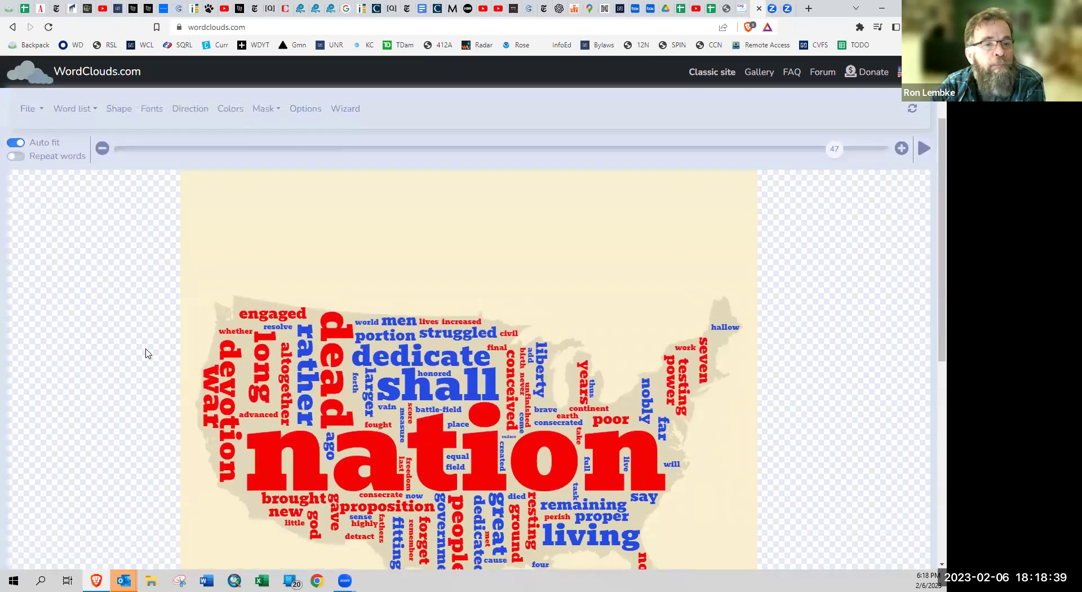